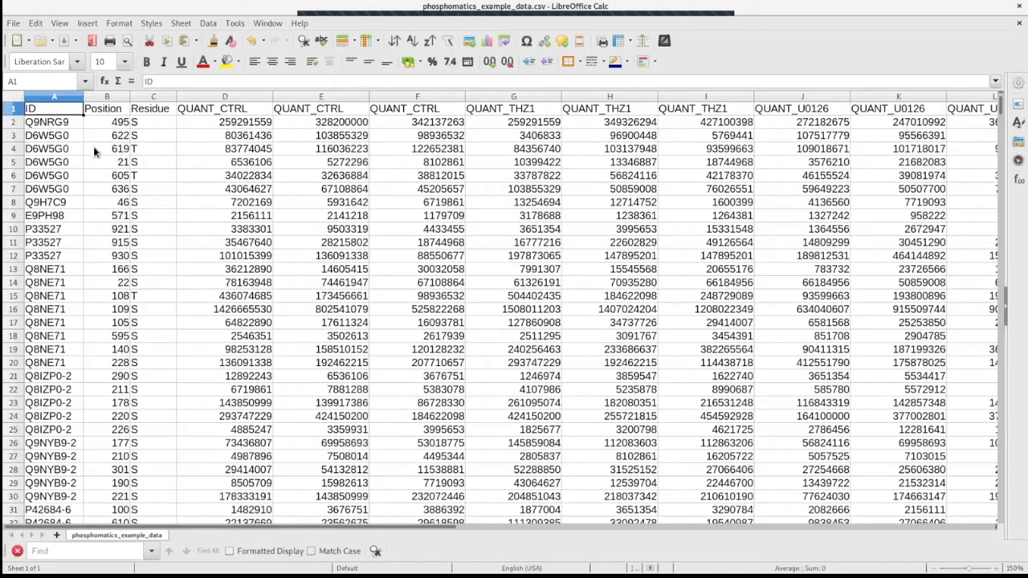
# Step: Examine the ID, Position and Residue columns, the first data rows and the three QUANT_CTRL columns of the example data
pyautogui.click(55, 98)
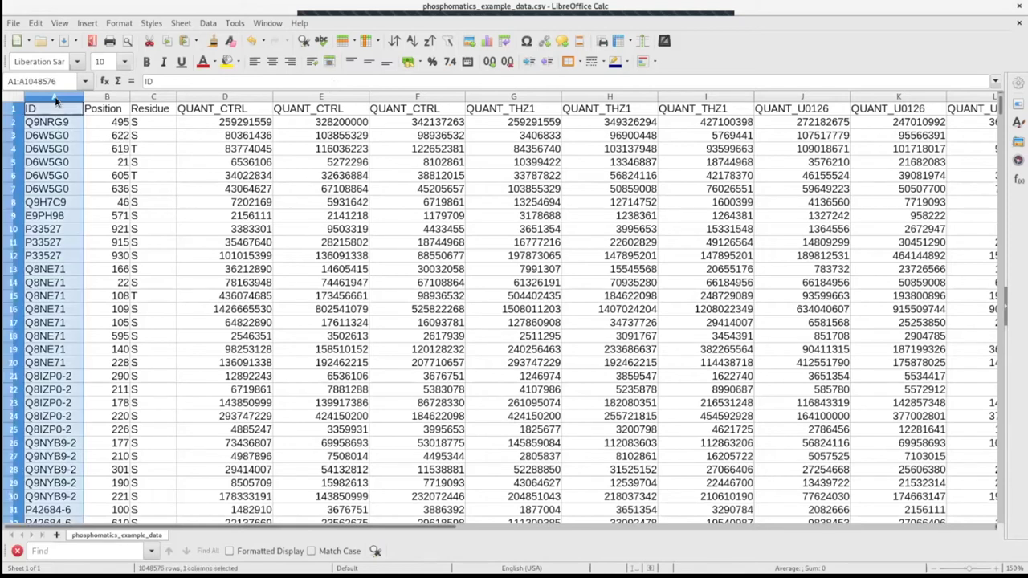
pyautogui.click(85, 149)
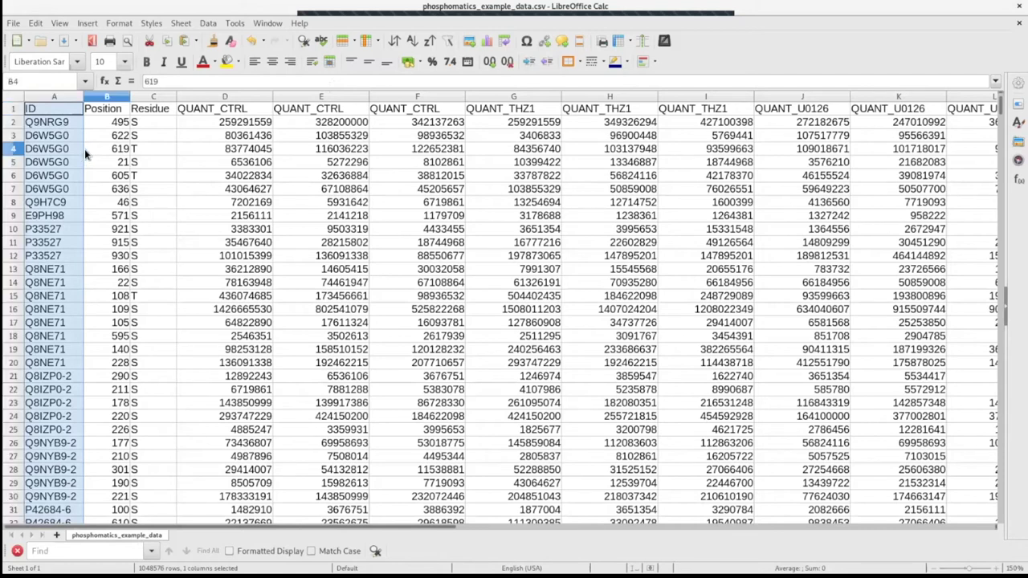
pyautogui.click(97, 97)
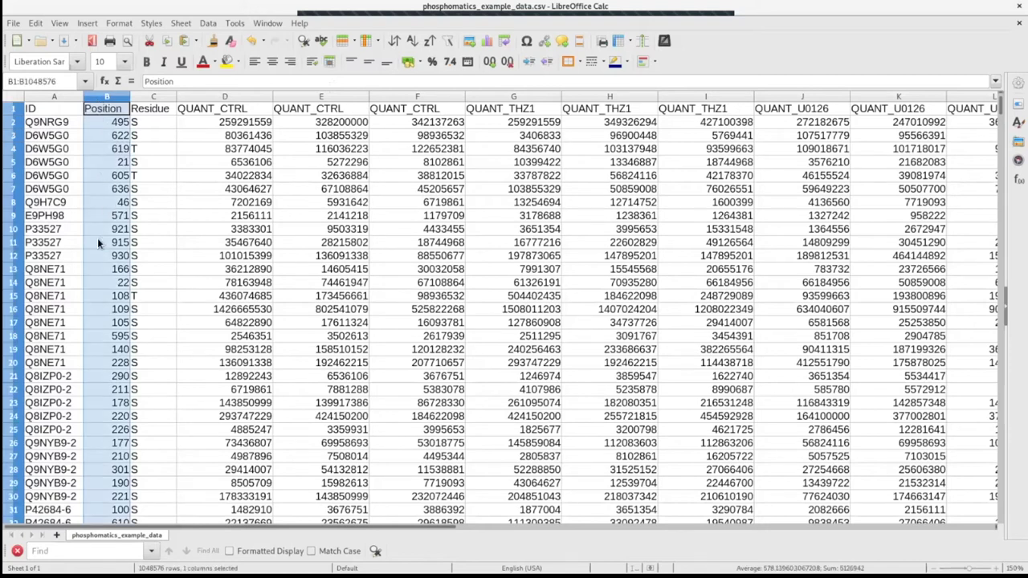
pyautogui.click(92, 121)
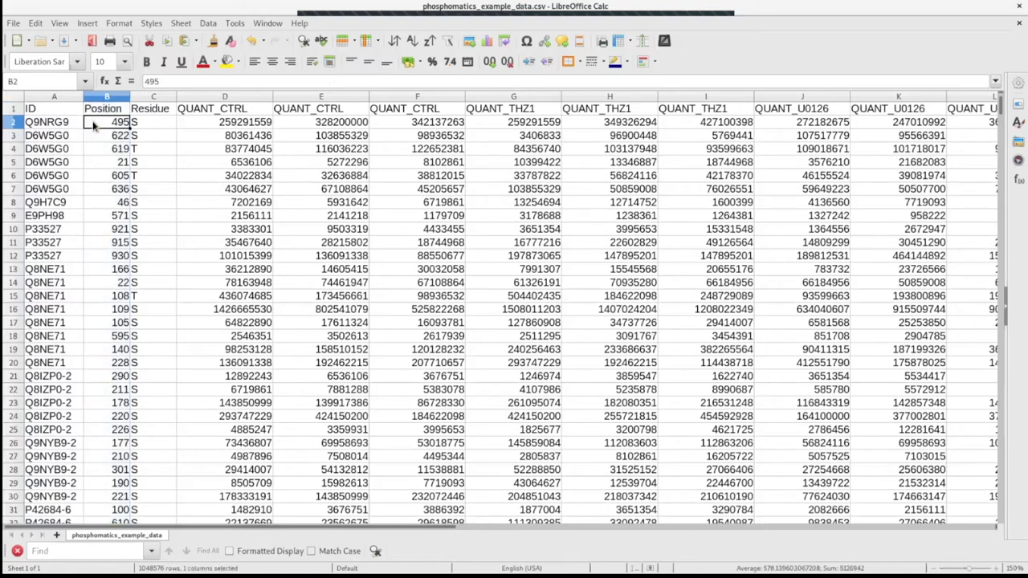
pyautogui.click(153, 94)
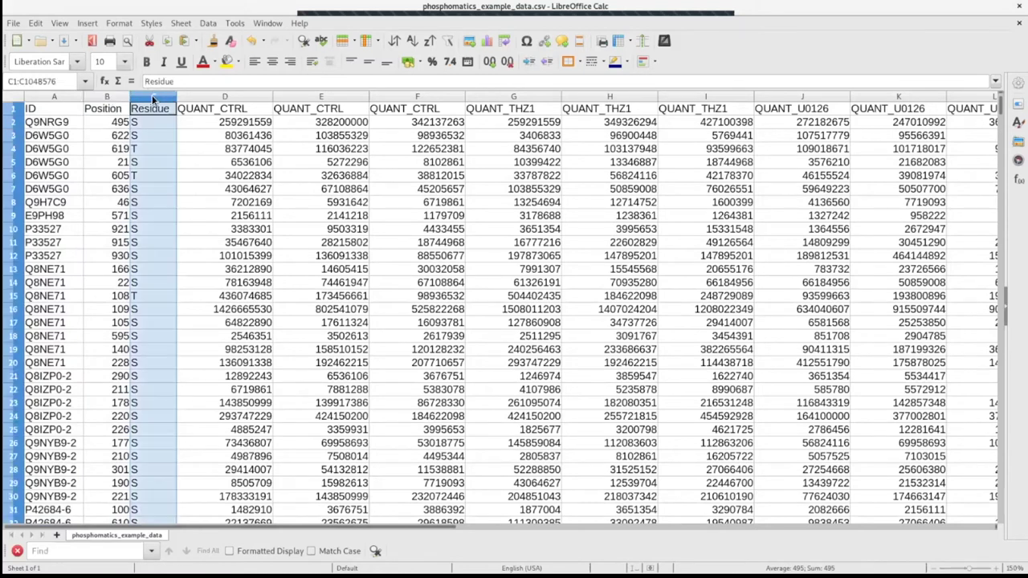
pyautogui.click(146, 151)
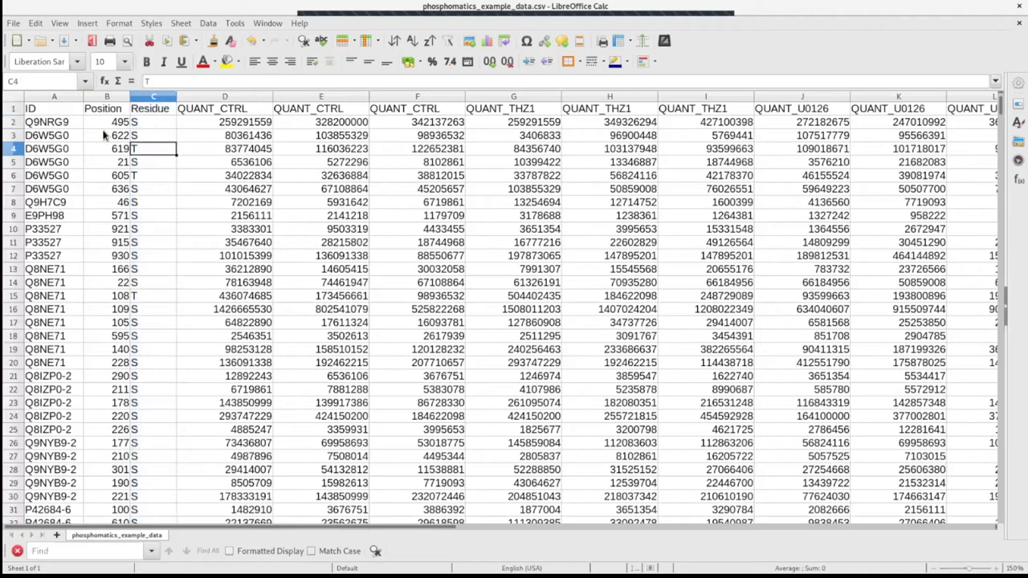
pyautogui.click(14, 122)
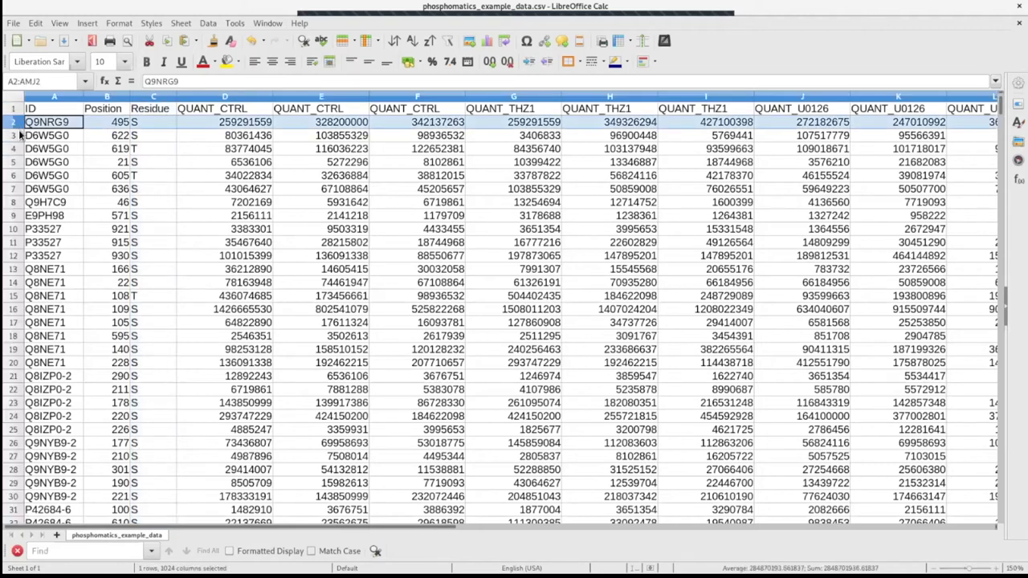
pyautogui.click(14, 136)
pyautogui.click(14, 149)
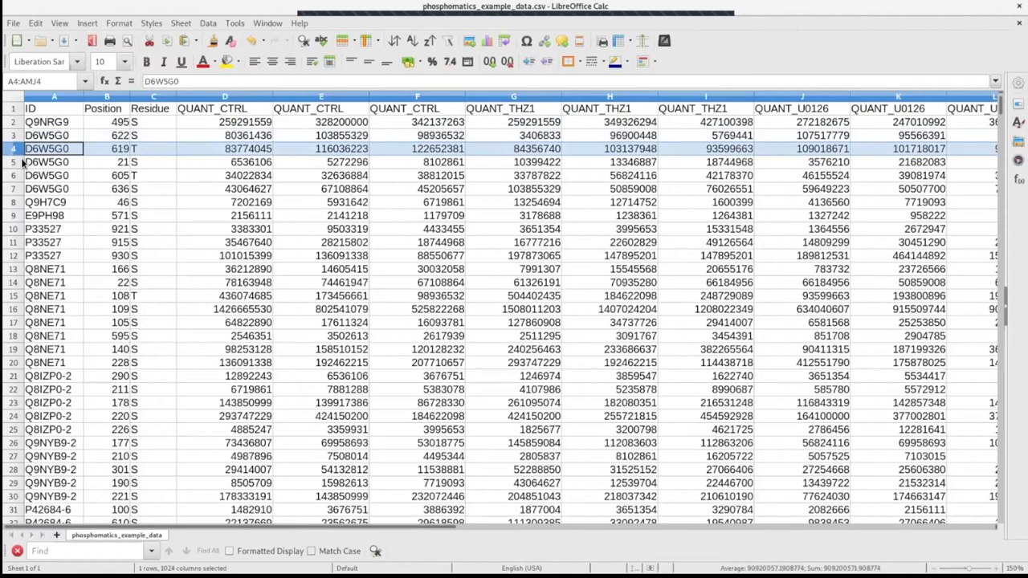
pyautogui.click(231, 137)
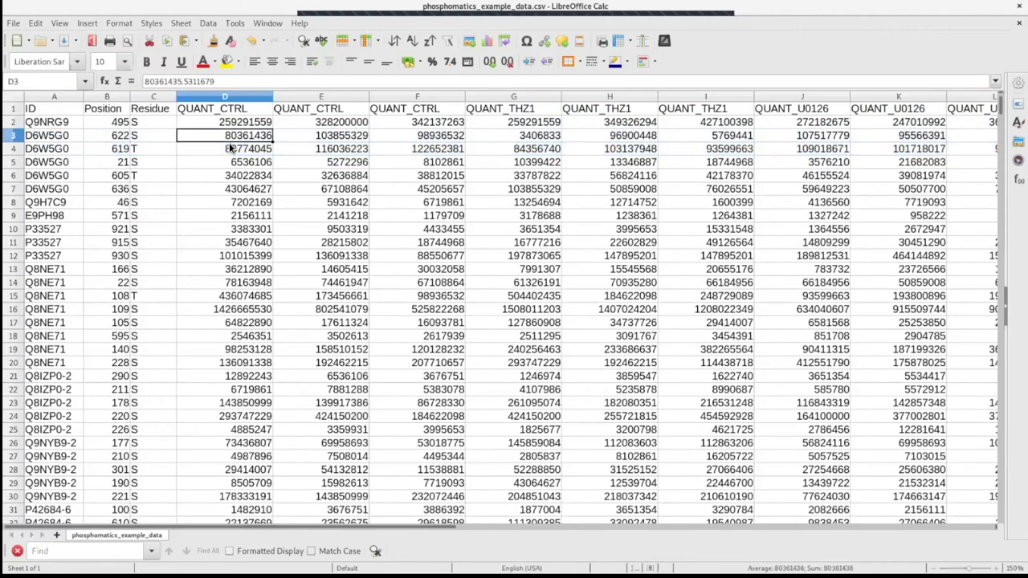
pyautogui.click(235, 97)
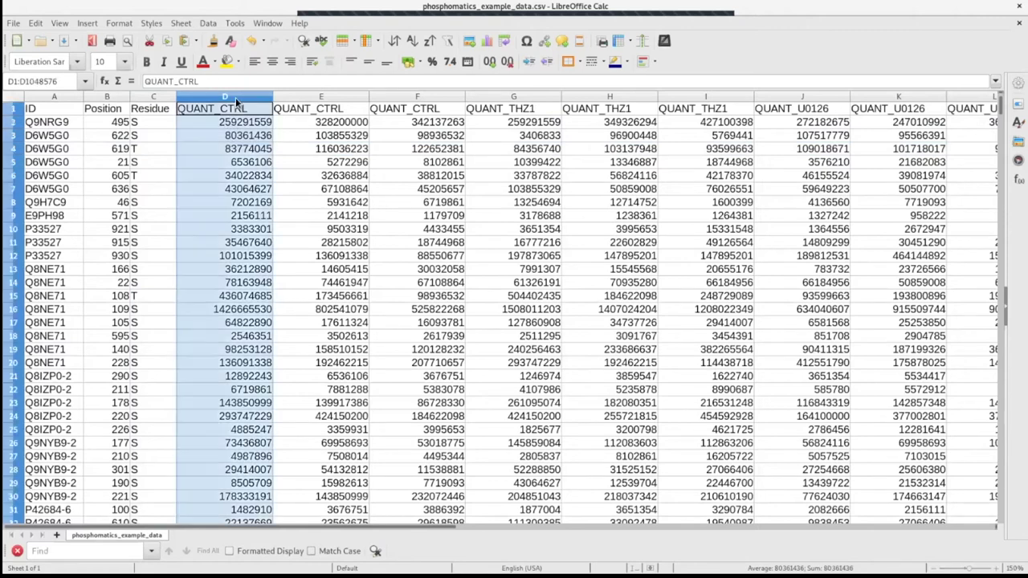
pyautogui.click(324, 97)
pyautogui.click(391, 98)
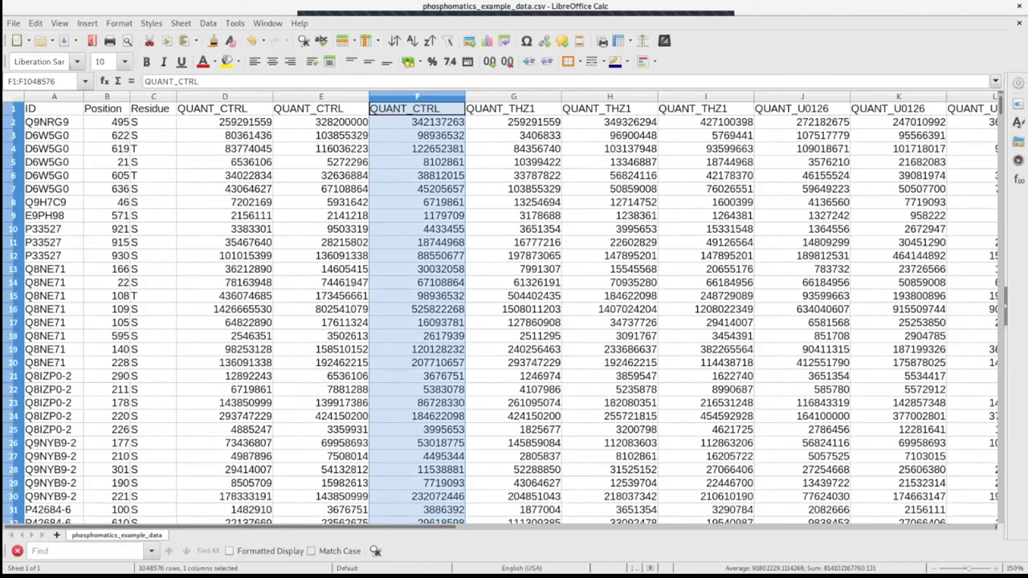
# Step: Switch to Phosphomatics in Firefox and submit phosphomatics_example_data.csv as a new analysis
pyautogui.hotkey('alt', 'Tab')
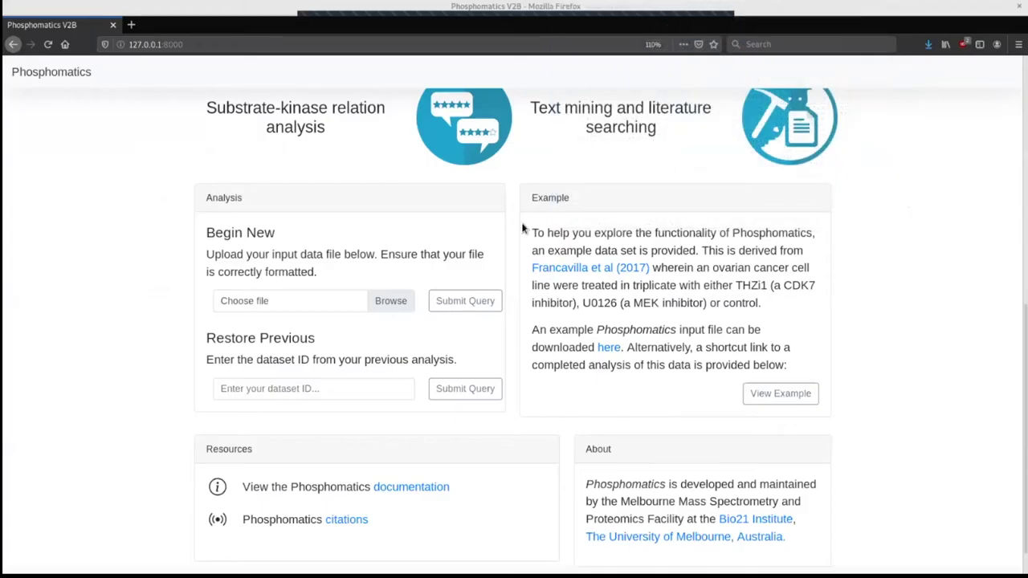
pyautogui.click(386, 300)
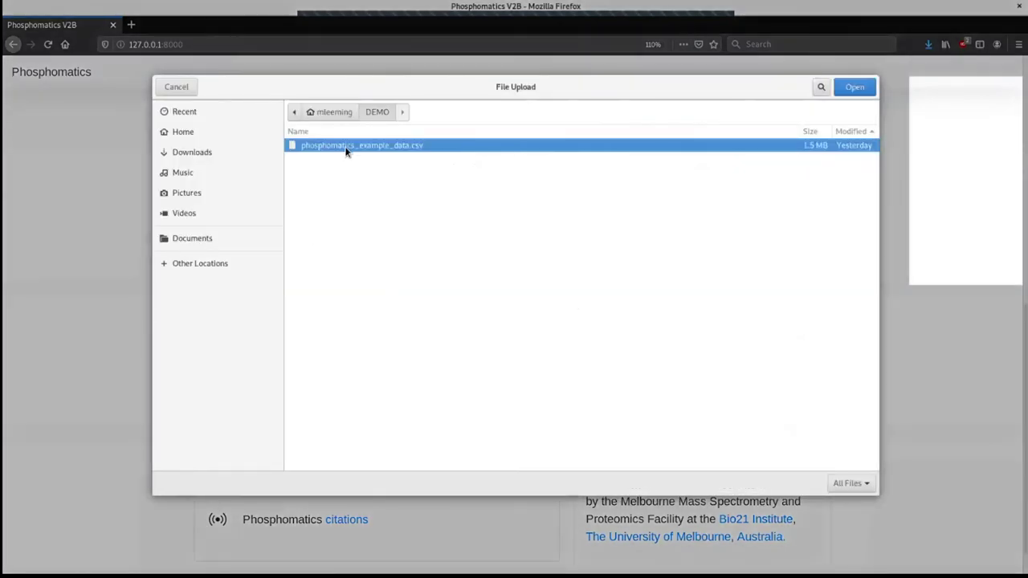
pyautogui.doubleClick(346, 146)
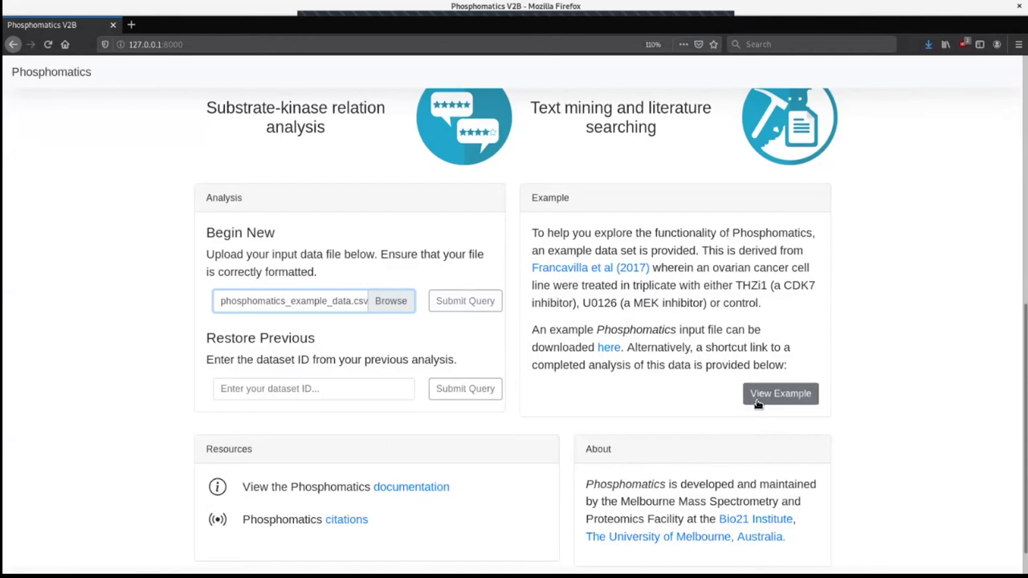
pyautogui.click(482, 302)
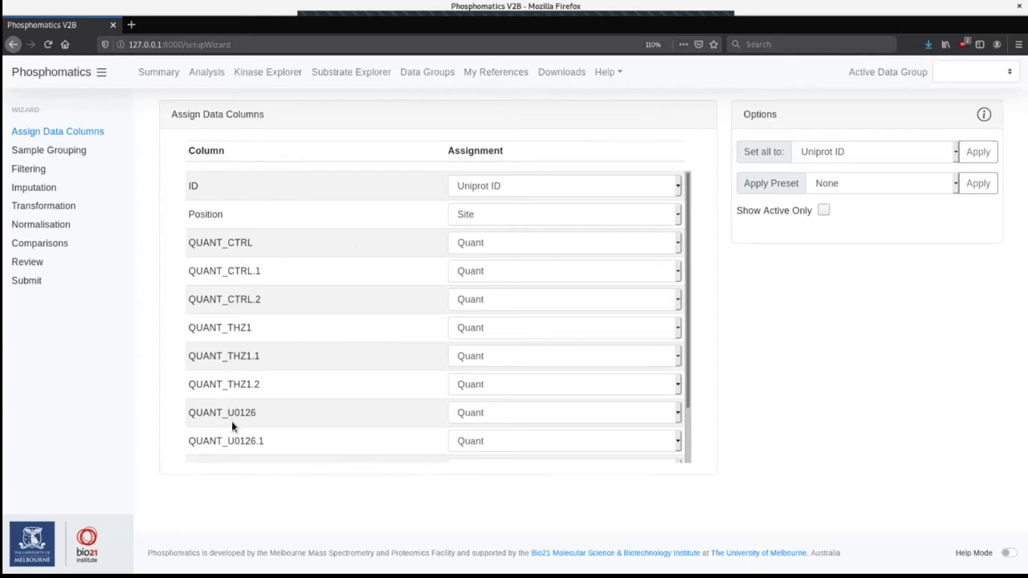
# Step: Review the assignment choices for the ID column and the available column presets, keeping Uniprot ID and None
pyautogui.click(544, 187)
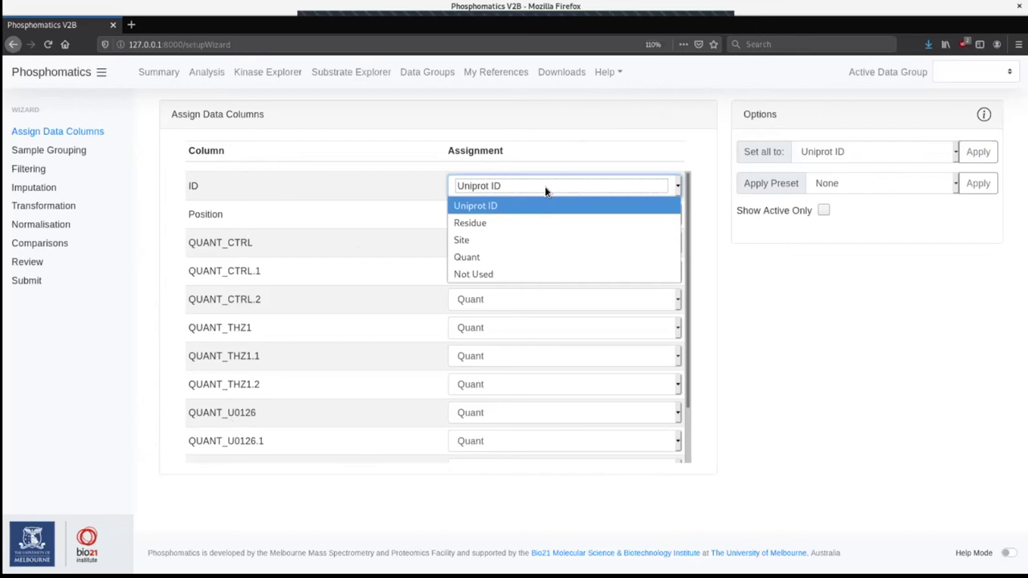
pyautogui.click(544, 186)
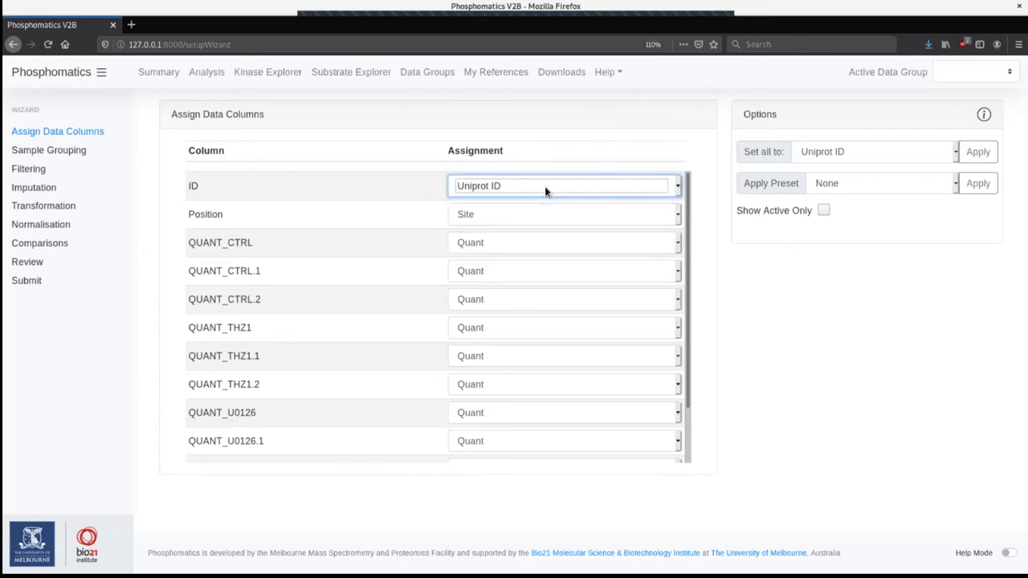
pyautogui.click(545, 187)
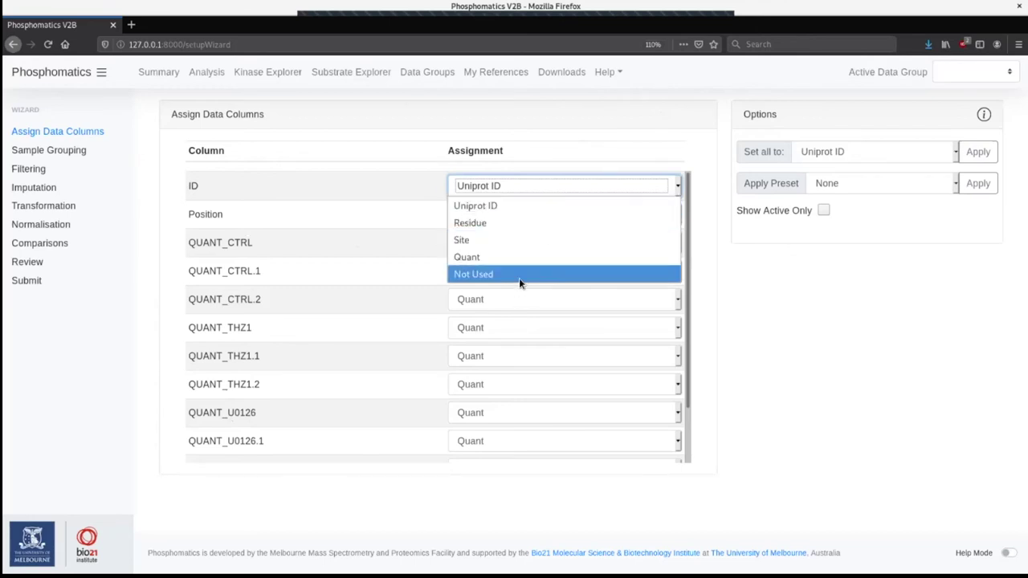
pyautogui.click(575, 134)
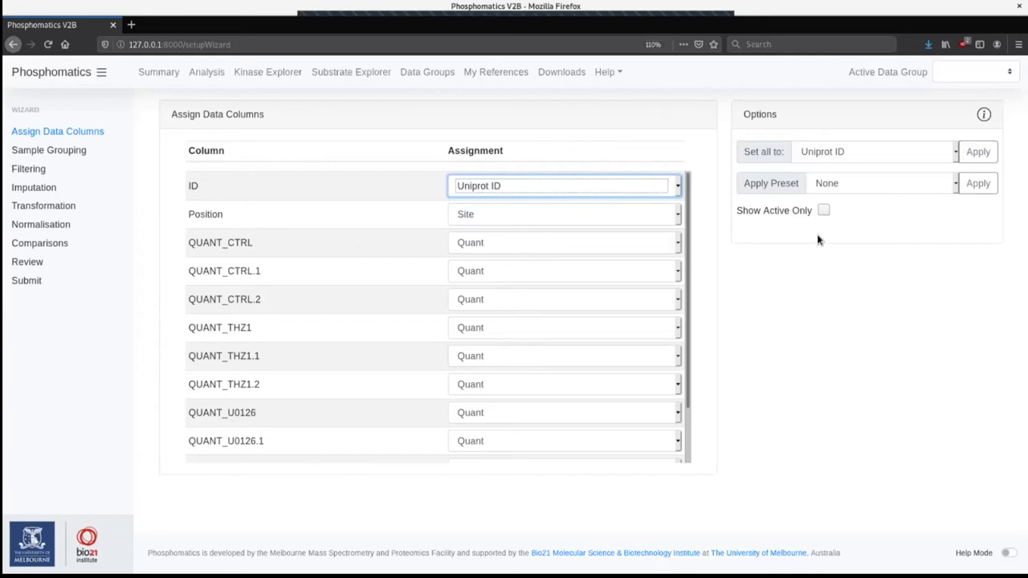
pyautogui.click(879, 183)
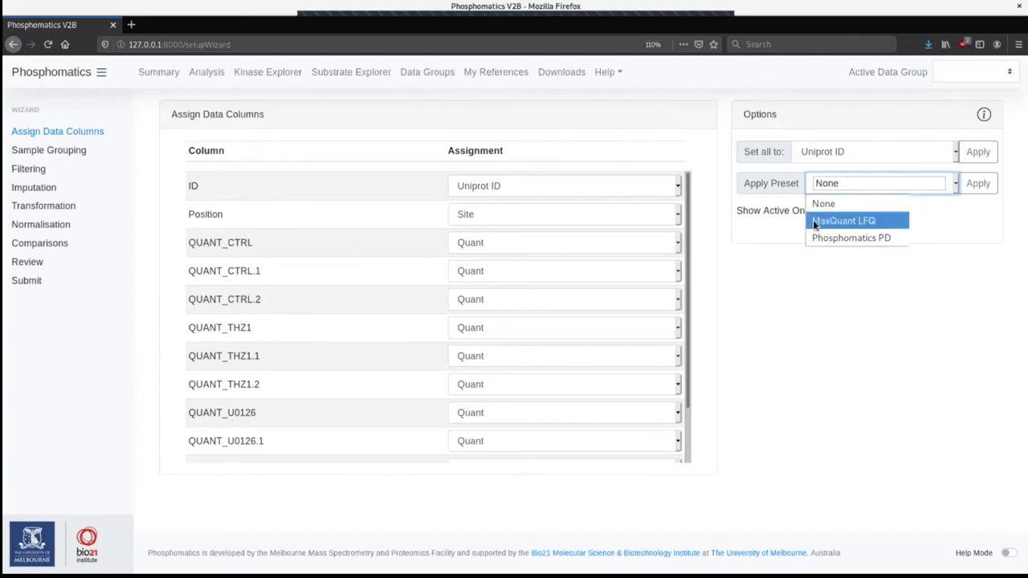
pyautogui.click(831, 277)
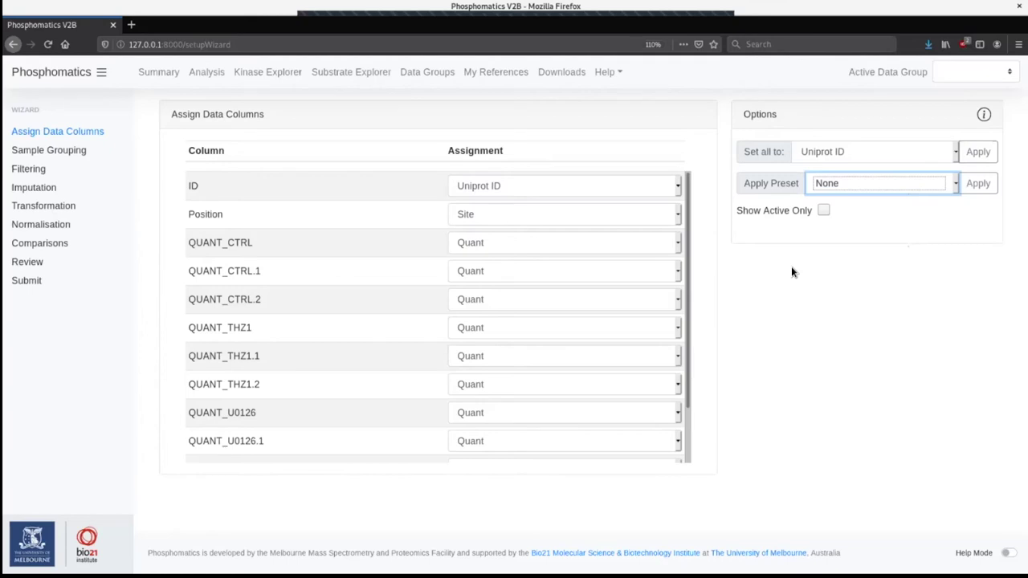
# Step: Create three sample groups named CTRL, THZ1 and MEK in the wizard's Sample Grouping stage
pyautogui.click(50, 151)
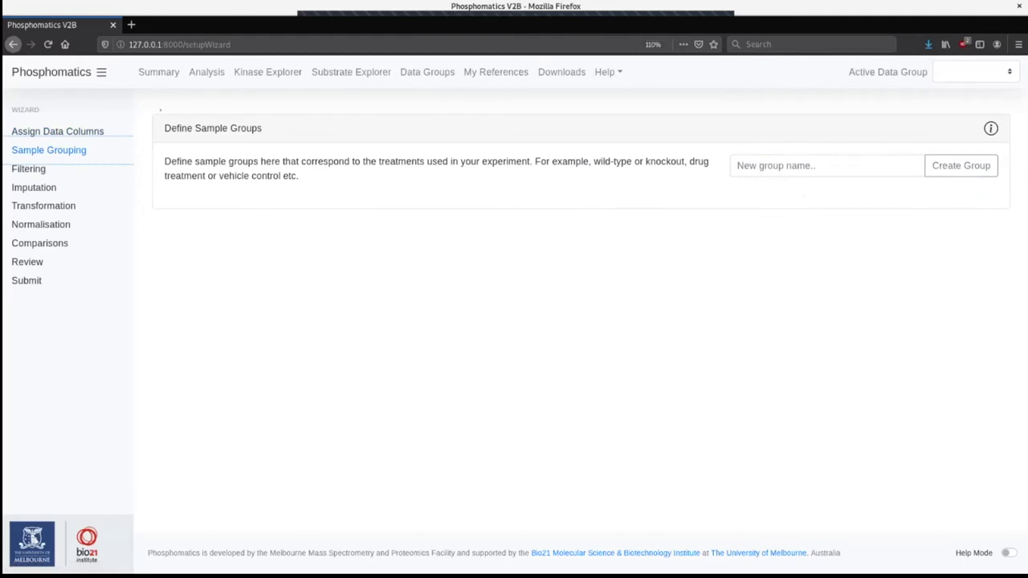
pyautogui.click(811, 171)
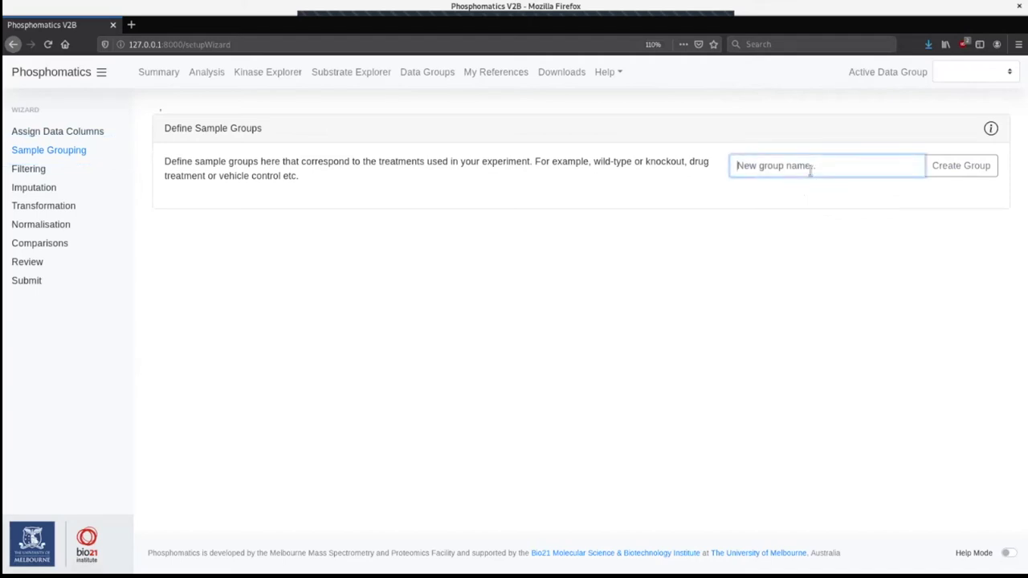
pyautogui.write('CTRL')
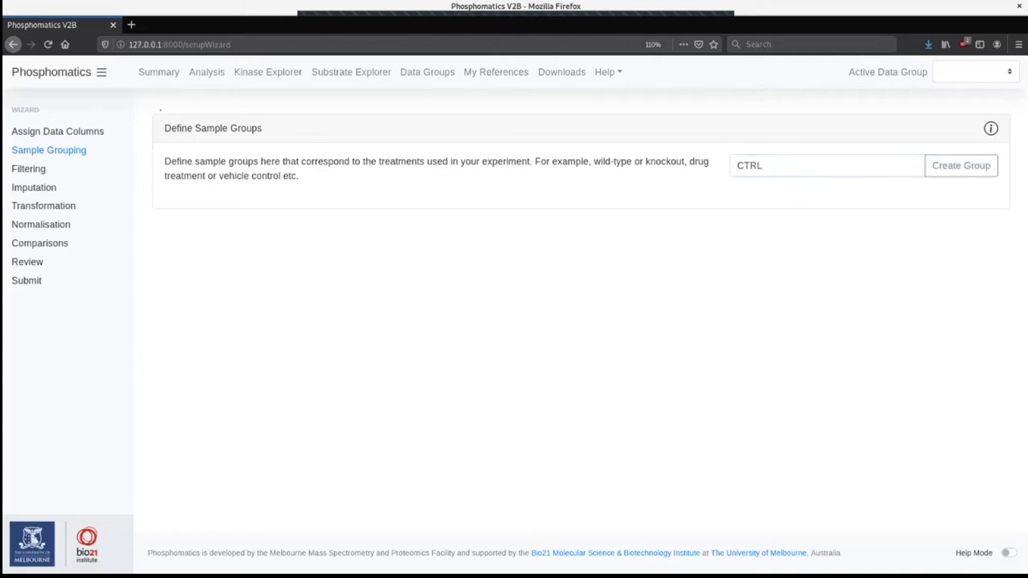
pyautogui.press('Return')
pyautogui.write('THZ1')
pyautogui.press('Return')
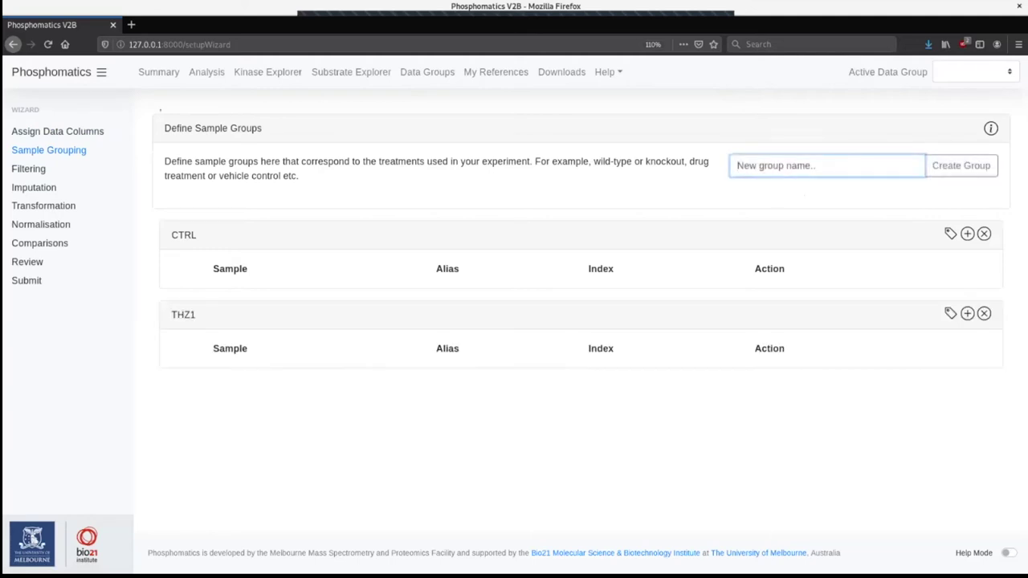
pyautogui.write('EK')
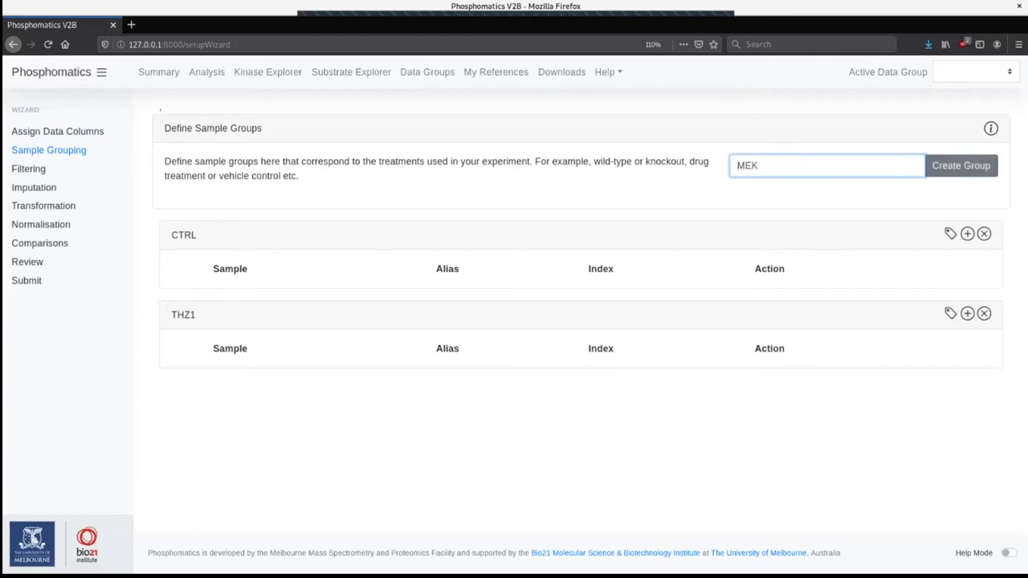
pyautogui.click(961, 165)
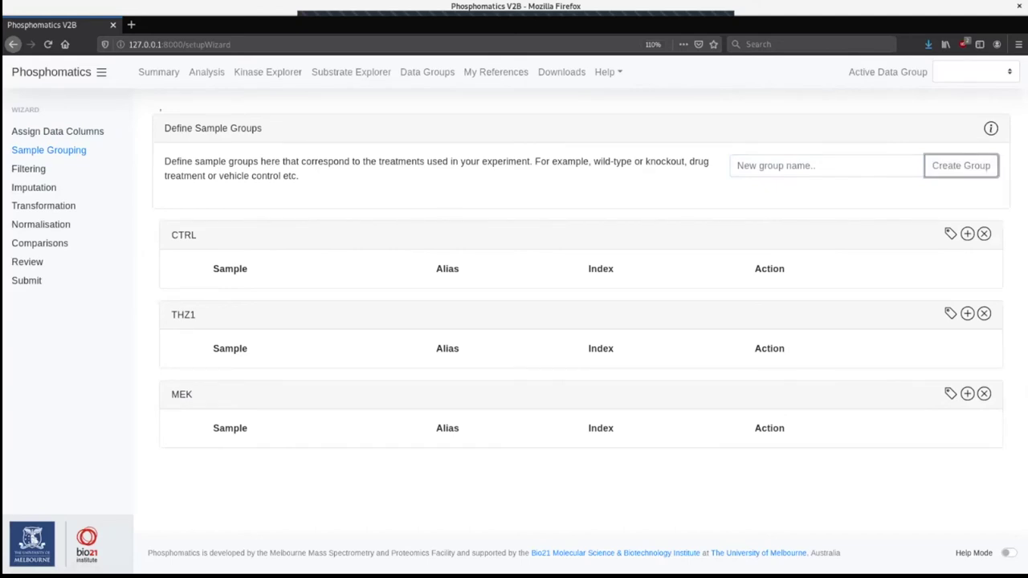
# Step: Add the samples QUANT_CTRL, QUANT_CTRL.1 and QUANT_CTRL.2 to the CTRL group
pyautogui.click(967, 233)
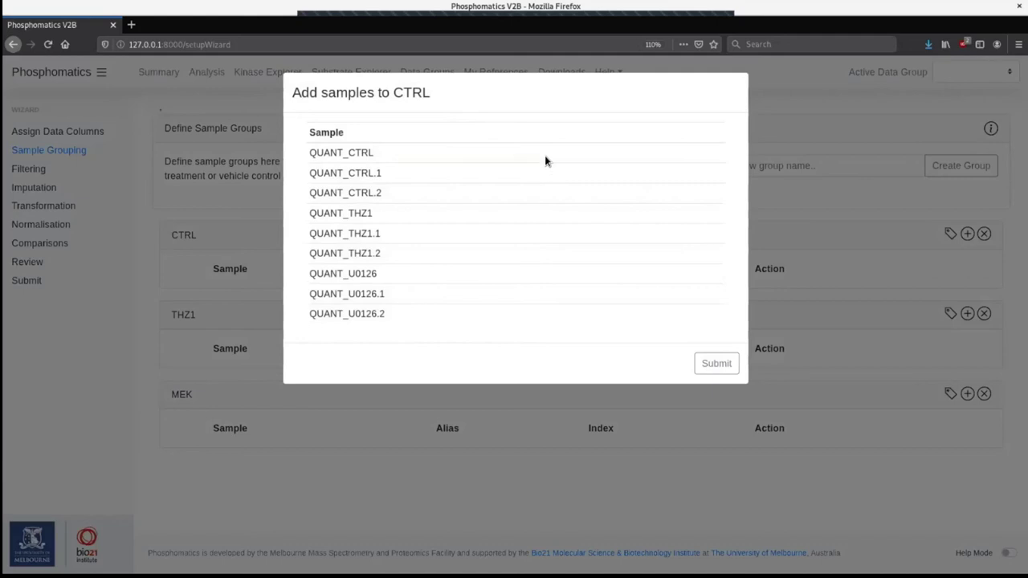
pyautogui.click(542, 179)
pyautogui.click(539, 196)
pyautogui.click(715, 363)
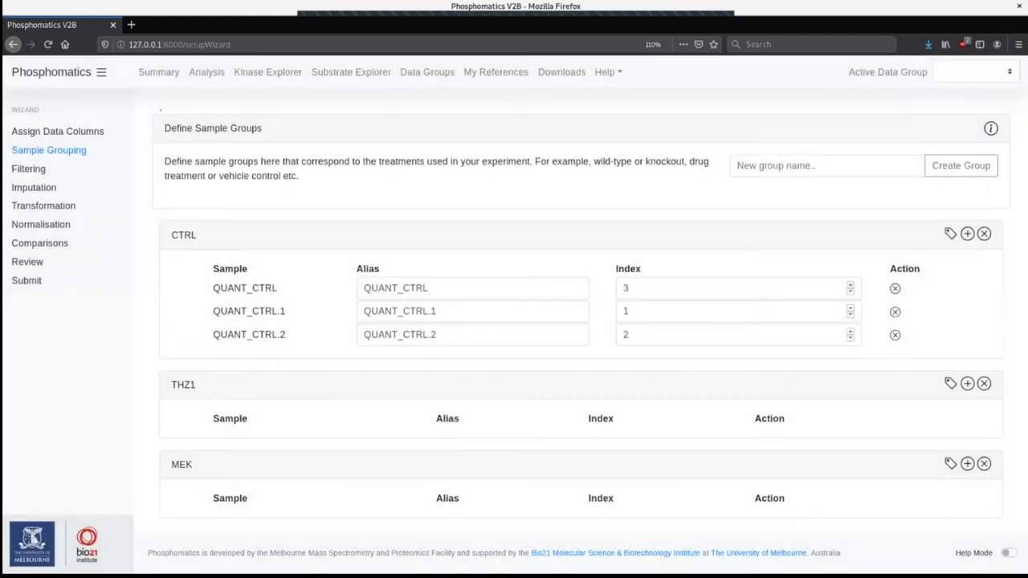
# Step: Add the samples QUANT_THZ1, QUANT_THZ1.1 and QUANT_THZ1.2 to the THZ1 group
pyautogui.click(967, 383)
pyautogui.click(422, 154)
pyautogui.click(428, 173)
pyautogui.click(427, 191)
pyautogui.click(737, 310)
# Step: Add the samples QUANT_U0126, QUANT_U0126.1 and QUANT_U0126.2 to the MEK group
pyautogui.scroll(-2, 757, 337)
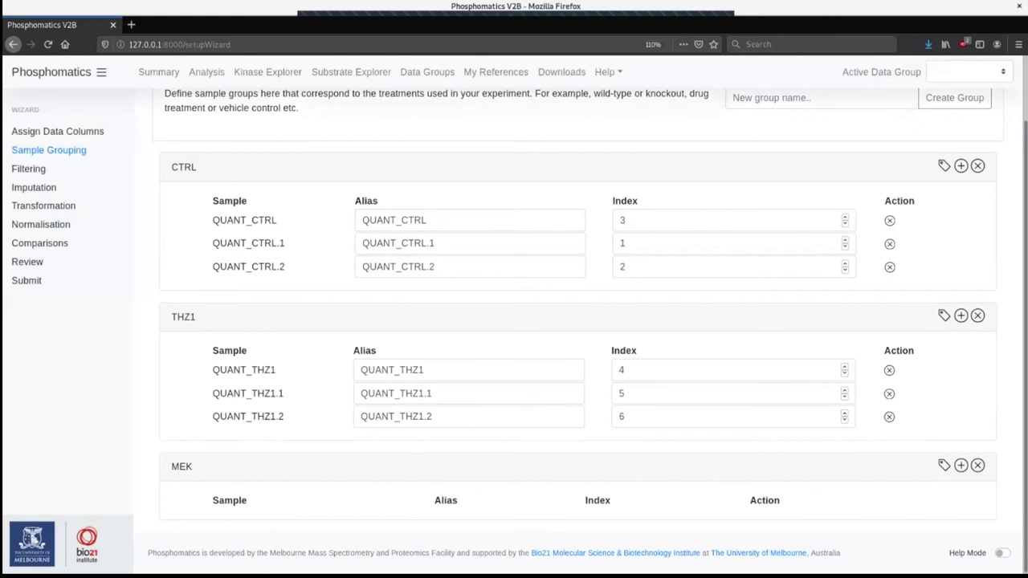
pyautogui.click(960, 465)
pyautogui.click(323, 149)
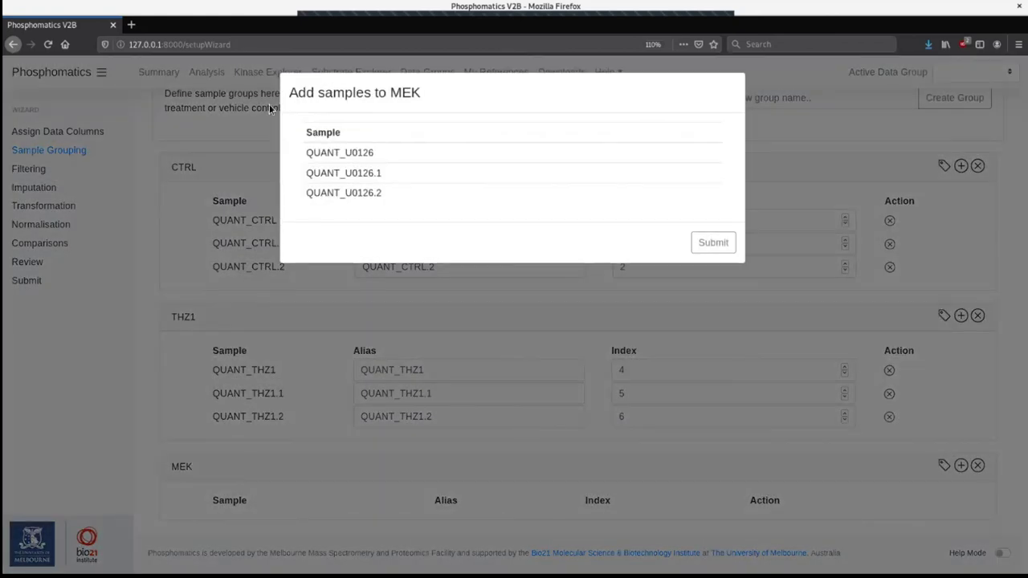
pyautogui.click(431, 177)
pyautogui.click(436, 192)
pyautogui.click(713, 242)
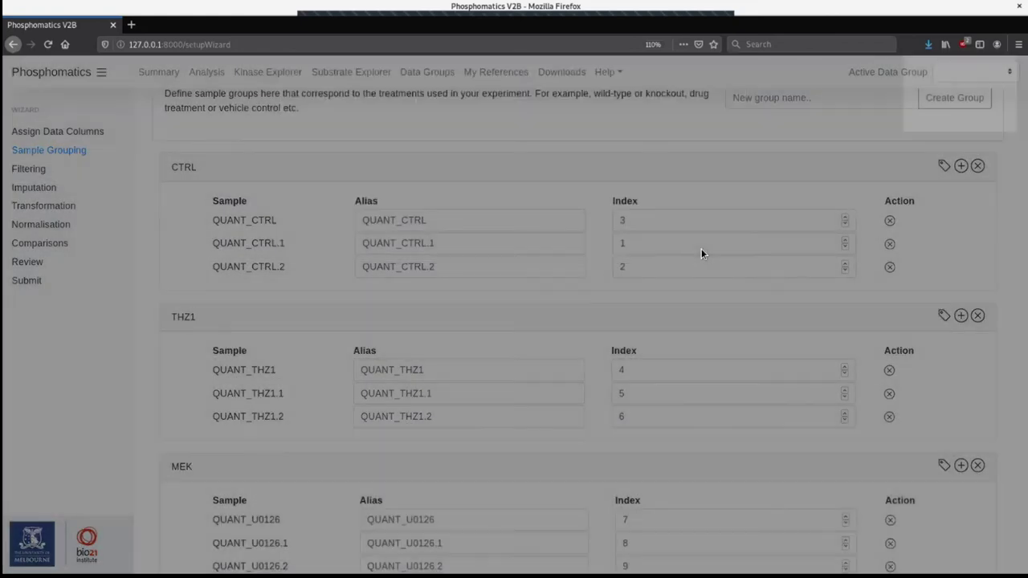
# Step: Check the sample assignments of all three groups and proceed to the wizard's Filtering stage
pyautogui.scroll(-2, 697, 255)
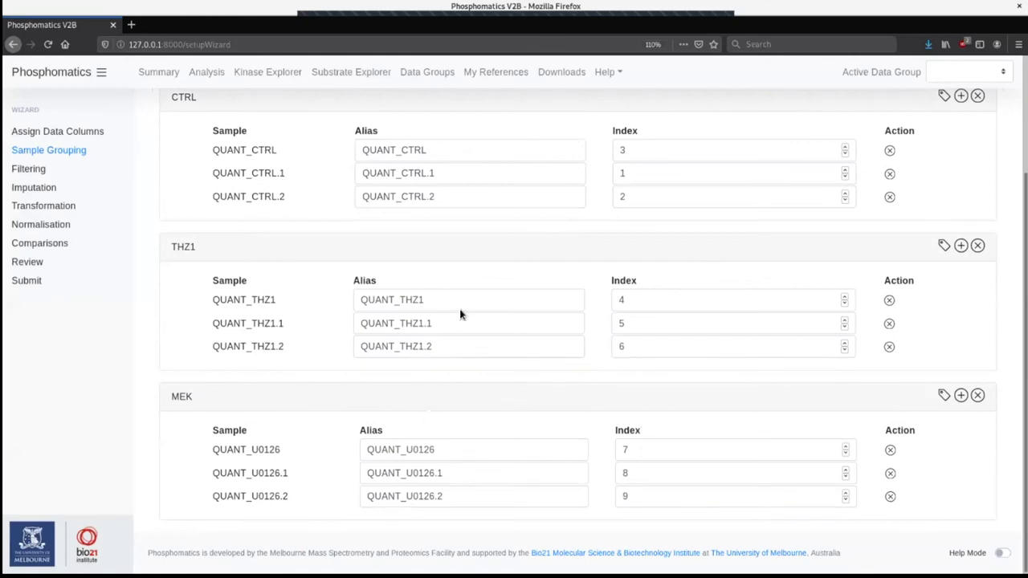
pyautogui.scroll(2, 460, 314)
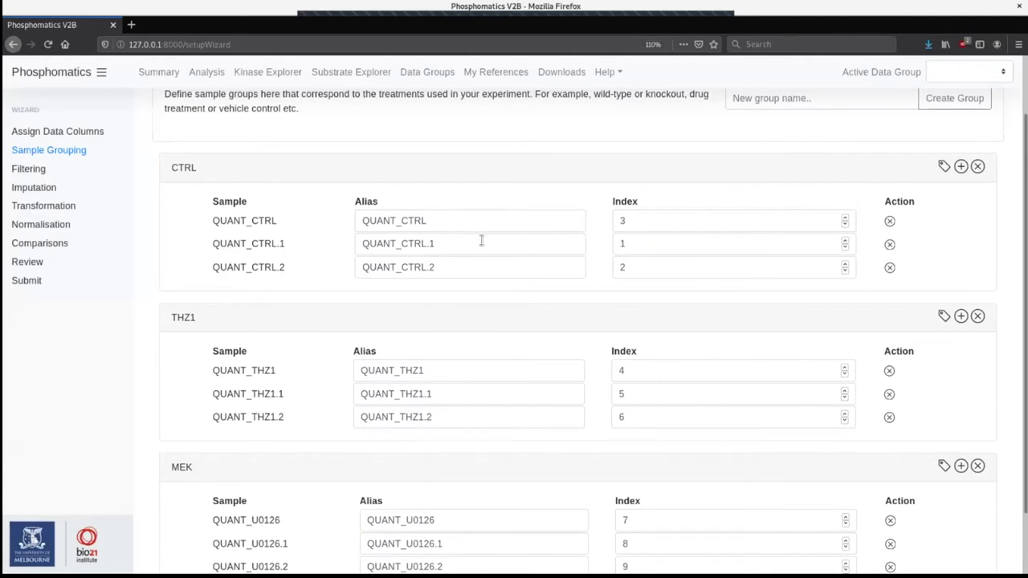
pyautogui.click(97, 174)
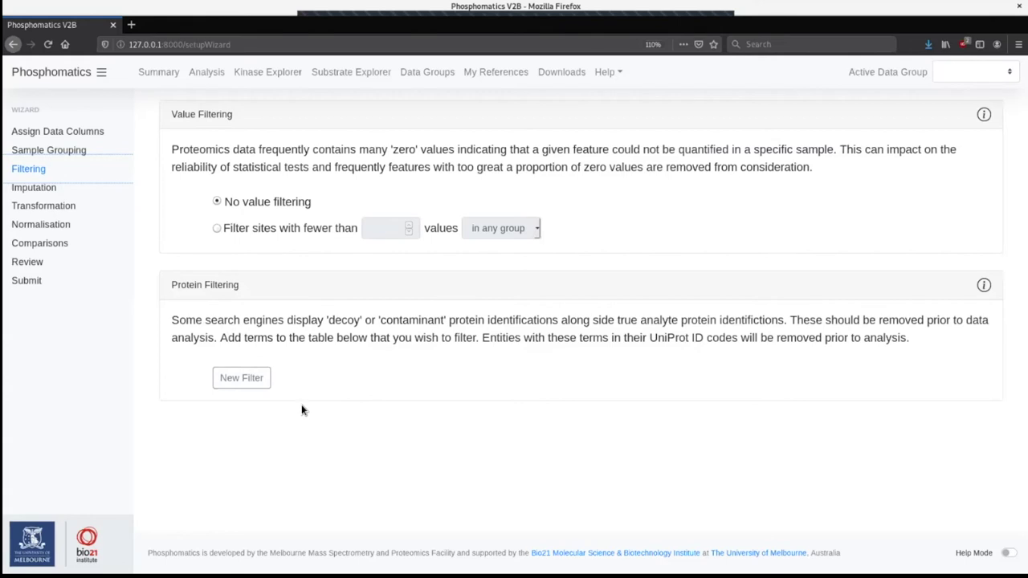
# Step: Proceed through Filtering and Imputation without imputing data, and apply the Log2 Transform as the data transformation method
pyautogui.click(246, 387)
pyautogui.click(55, 187)
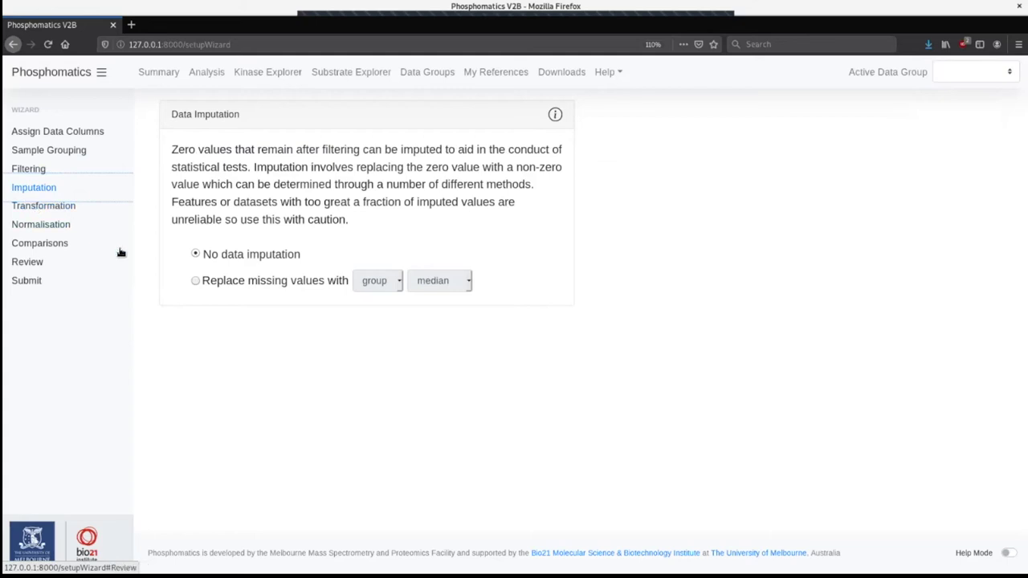
pyautogui.click(102, 209)
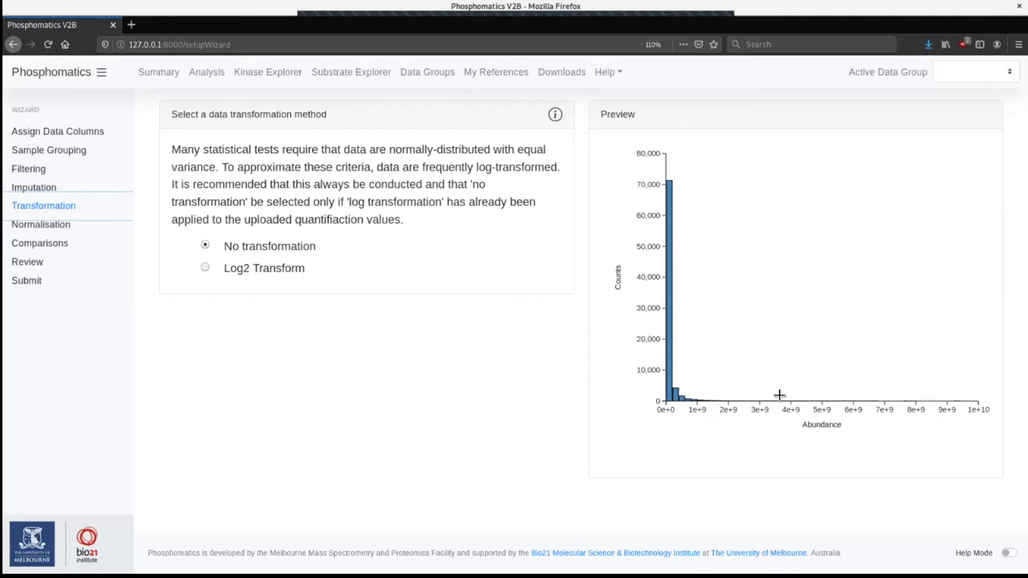
pyautogui.click(204, 269)
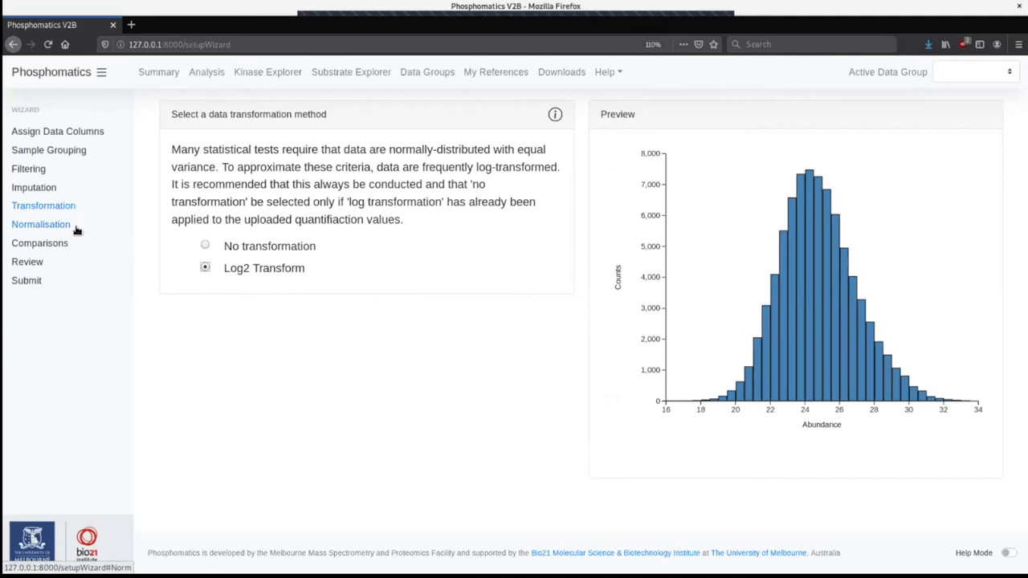
# Step: Set the normalisation method to Normalise by median and proceed to the wizard's Comparisons stage
pyautogui.click(41, 225)
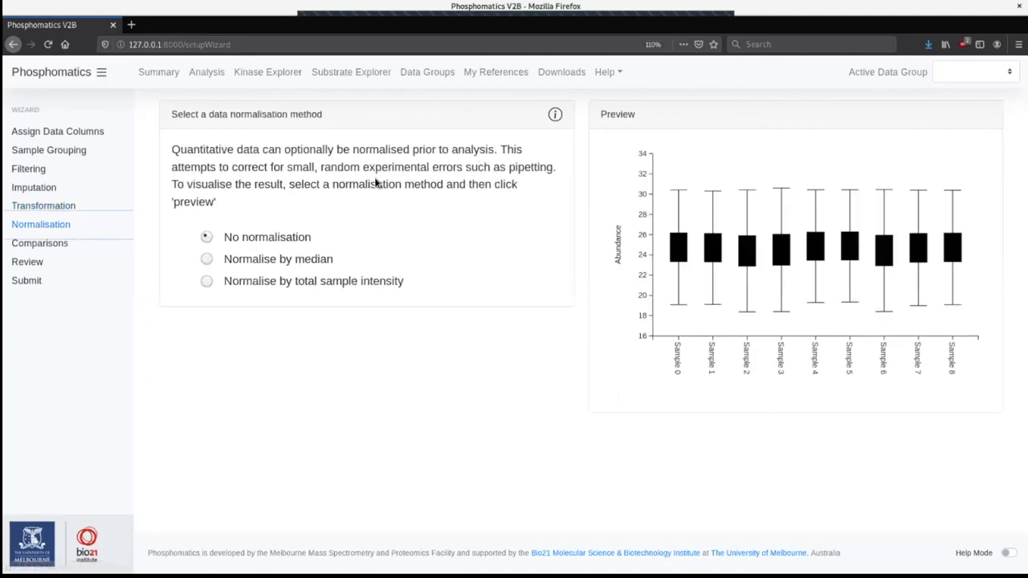
pyautogui.click(206, 259)
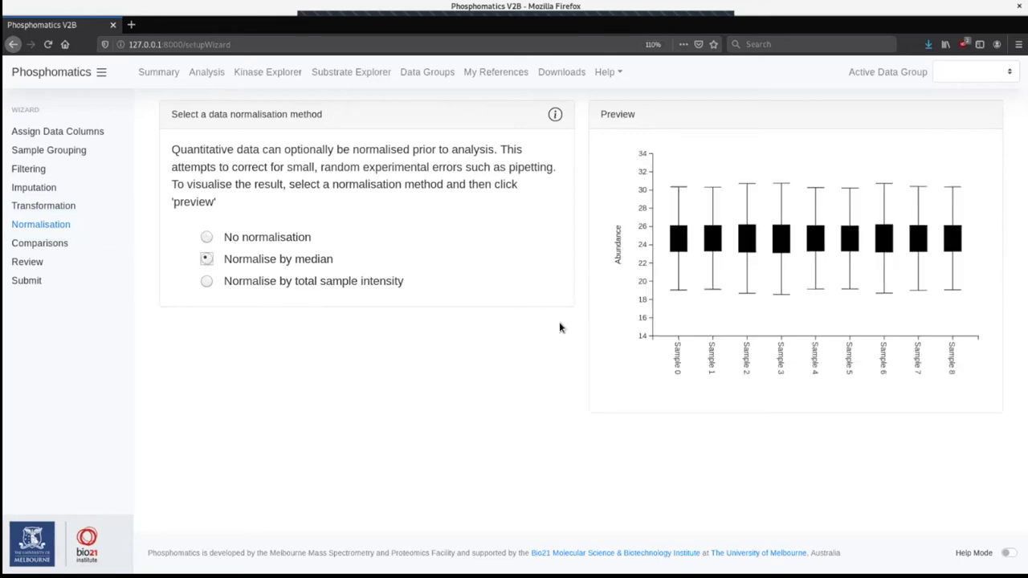
pyautogui.click(84, 247)
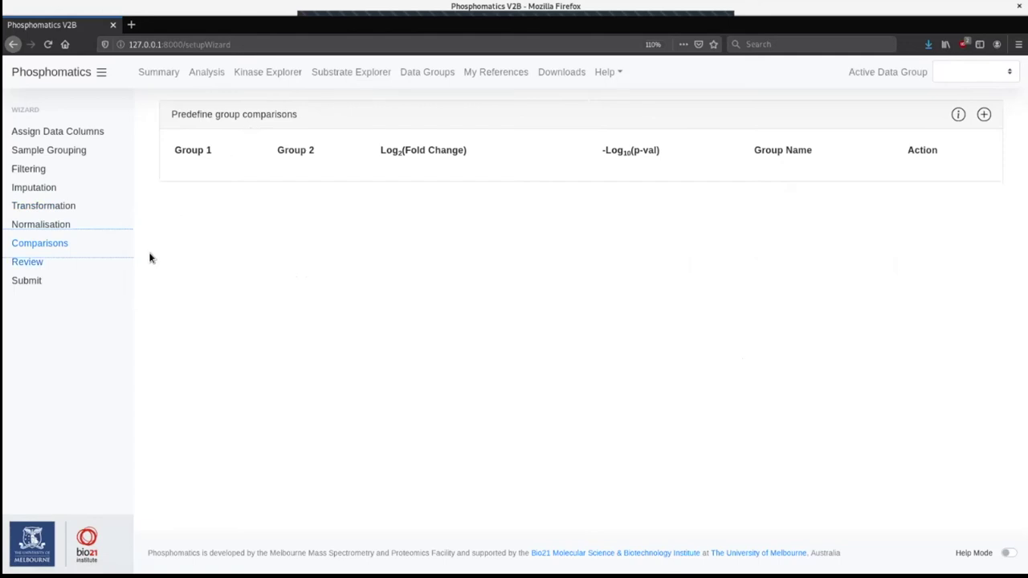
# Step: Review the first rows of the processed input data and submit the dataset for analysis
pyautogui.click(85, 260)
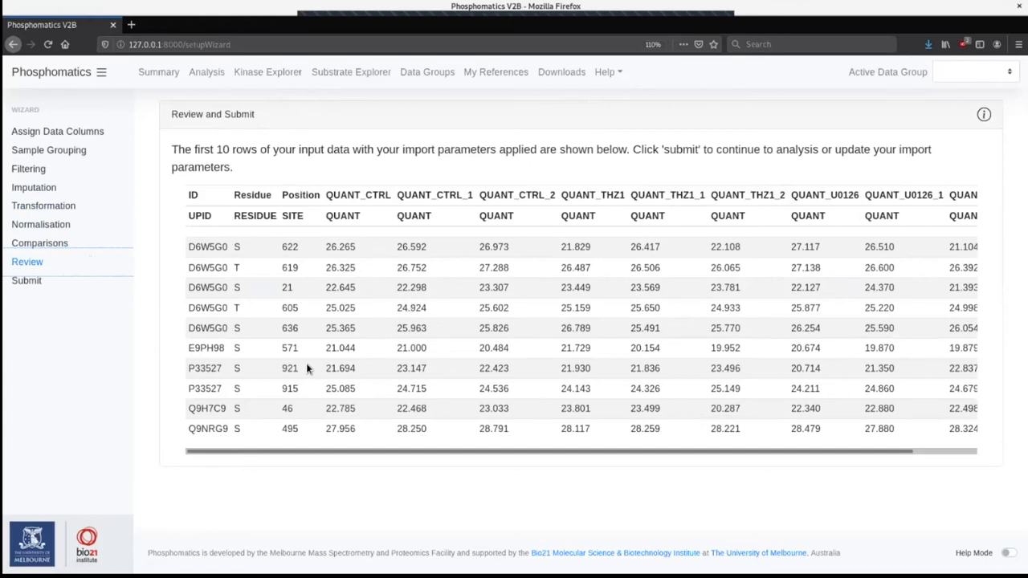
pyautogui.click(42, 281)
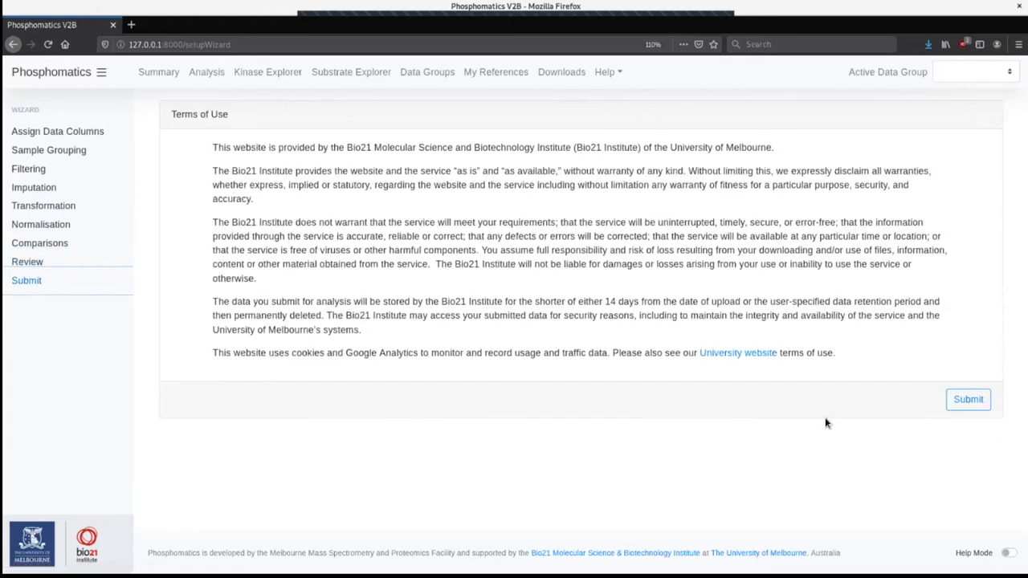
pyautogui.click(968, 399)
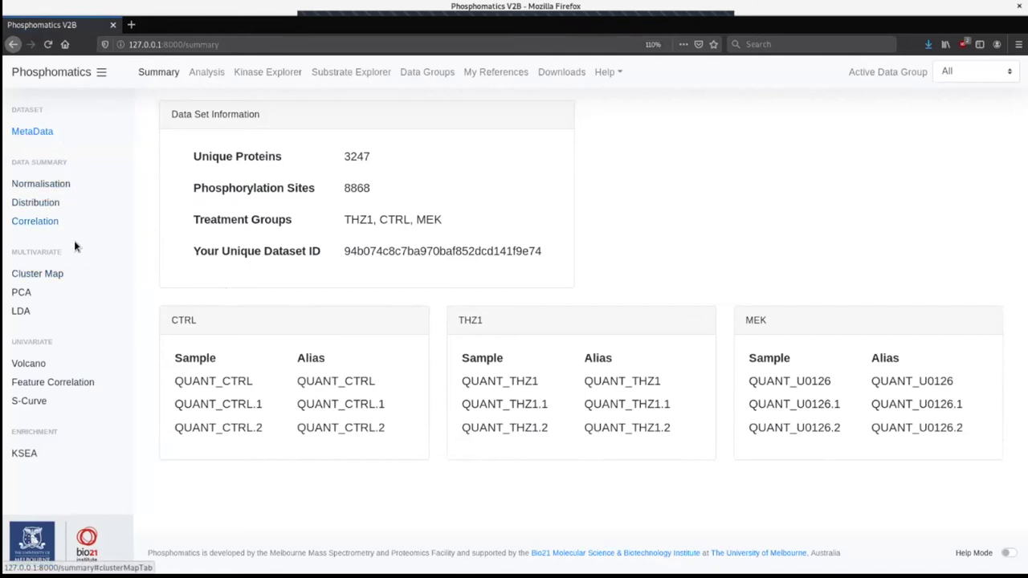
# Step: View the abundance distribution for all samples and check which individual samples can be selected
pyautogui.click(68, 209)
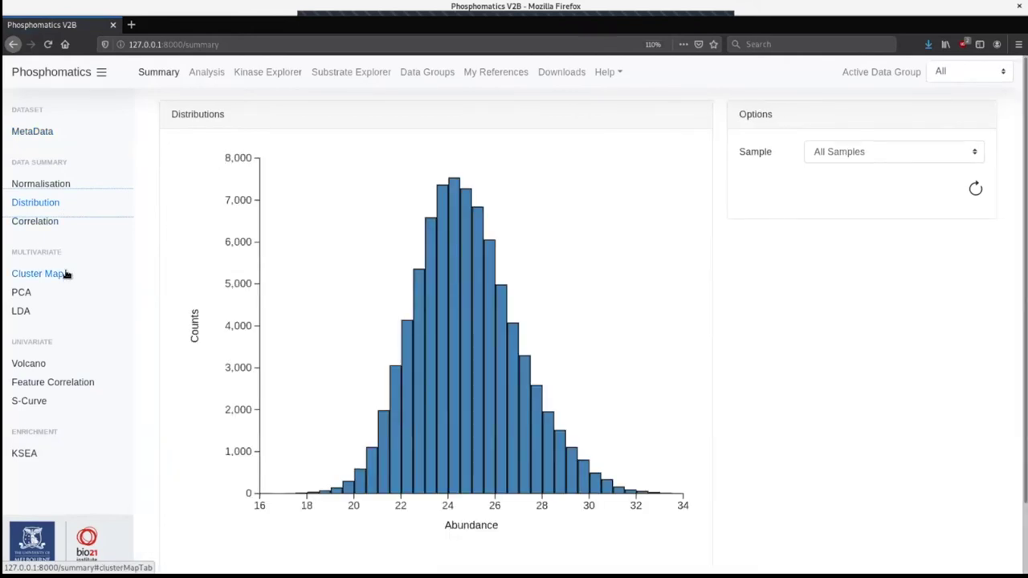
pyautogui.click(894, 151)
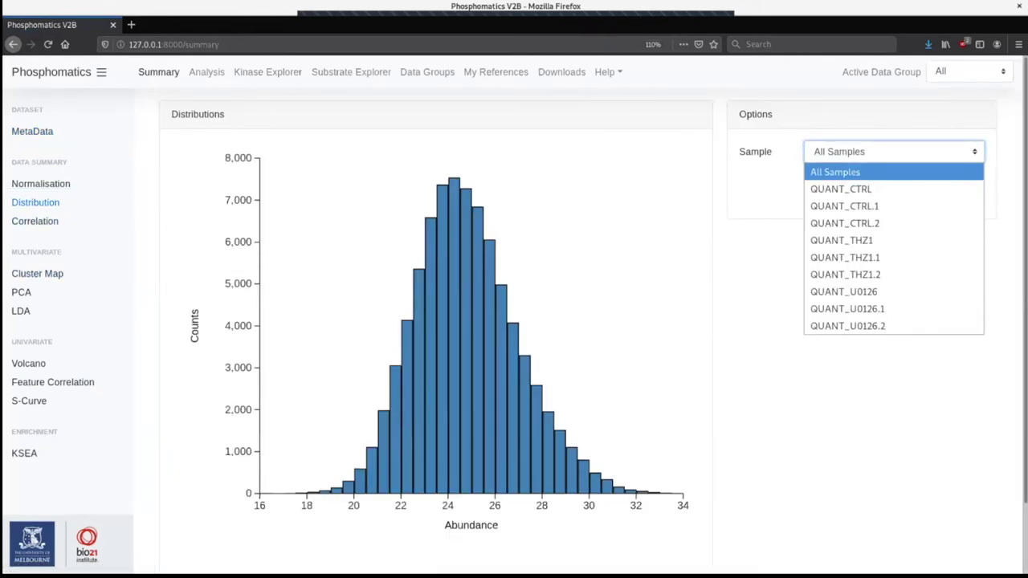
pyautogui.press('Escape')
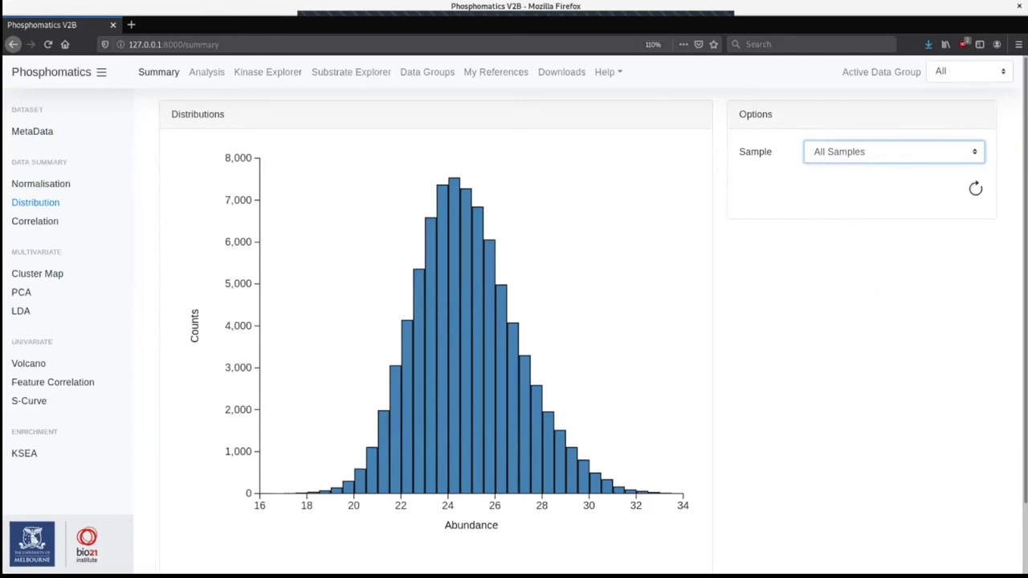
# Step: Inspect the Cluster Map by zooming into successively smaller heatmap regions, and restore its full view
pyautogui.click(58, 277)
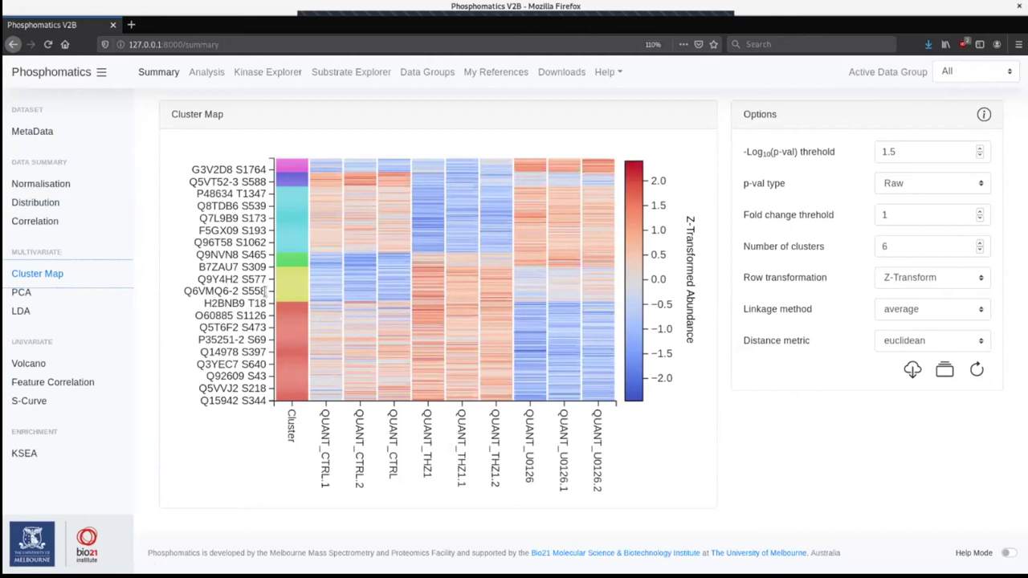
pyautogui.moveTo(278, 295); pyautogui.dragTo(626, 334)
pyautogui.moveTo(283, 222); pyautogui.dragTo(486, 346)
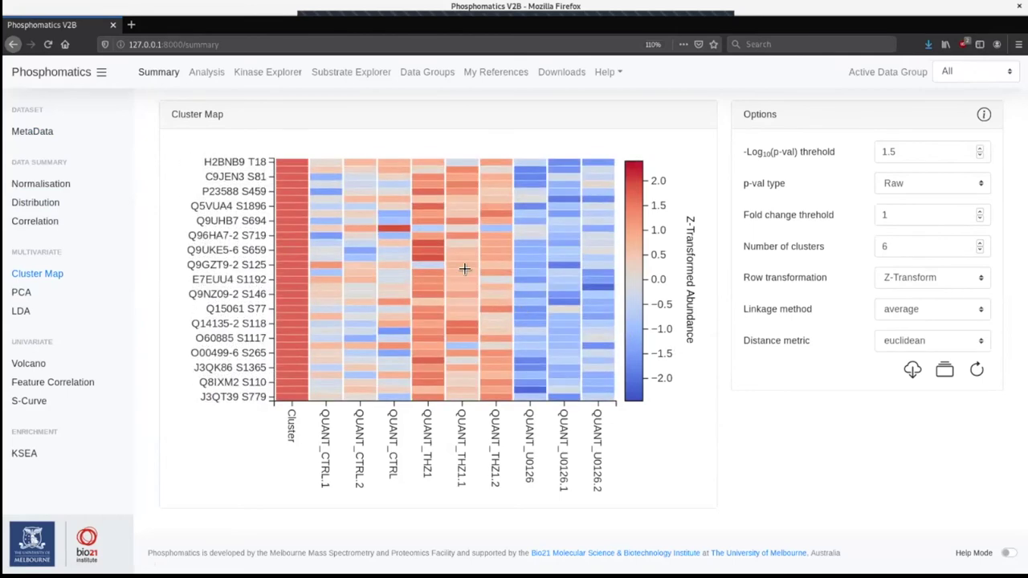
pyautogui.moveTo(404, 229); pyautogui.dragTo(619, 350)
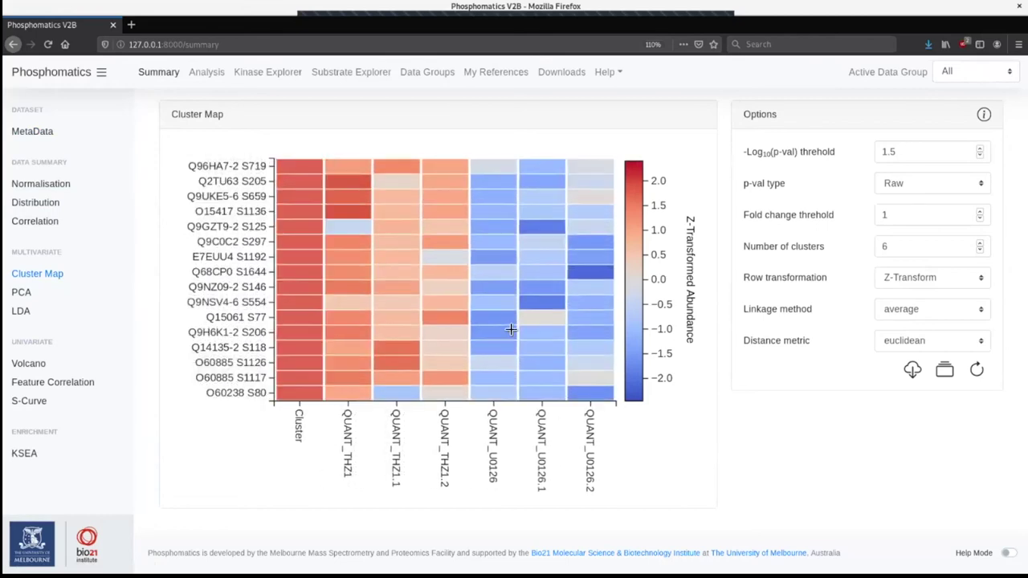
pyautogui.doubleClick(489, 316)
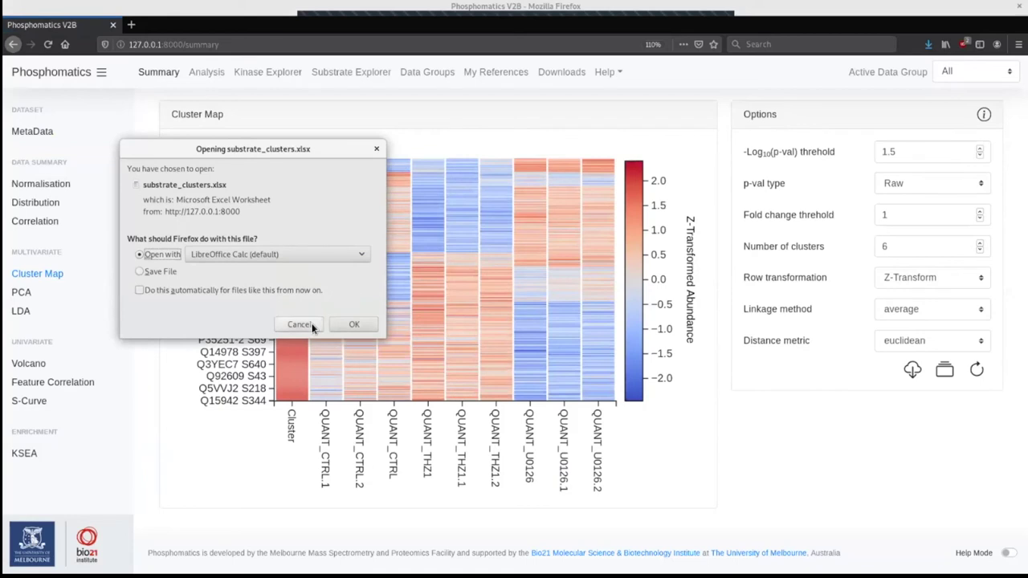
# Step: Open the exported substrate_clusters.xlsx in LibreOffice Calc and enlarge the sheet to make its columns readable
pyautogui.click(351, 325)
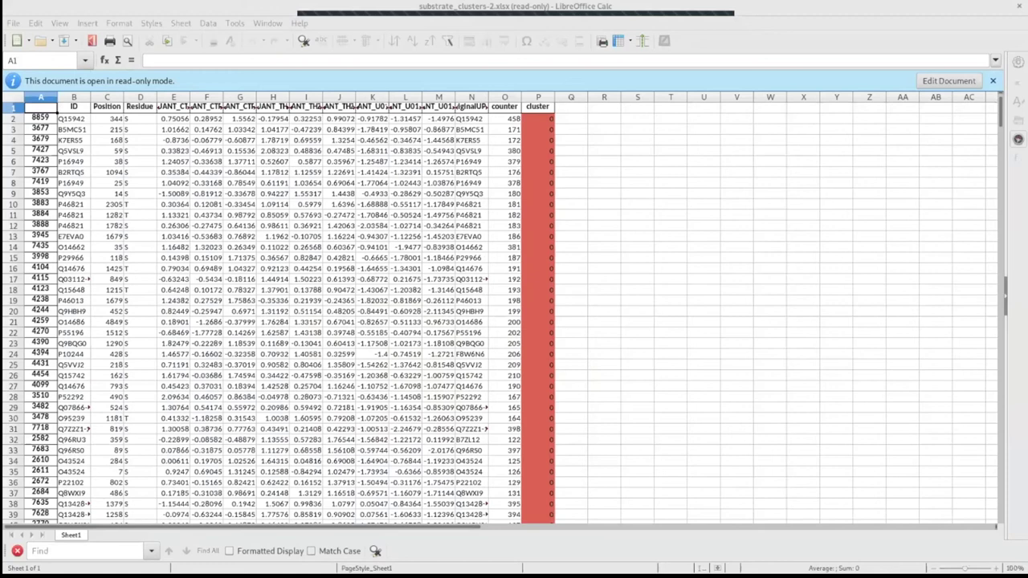
pyautogui.click(949, 80)
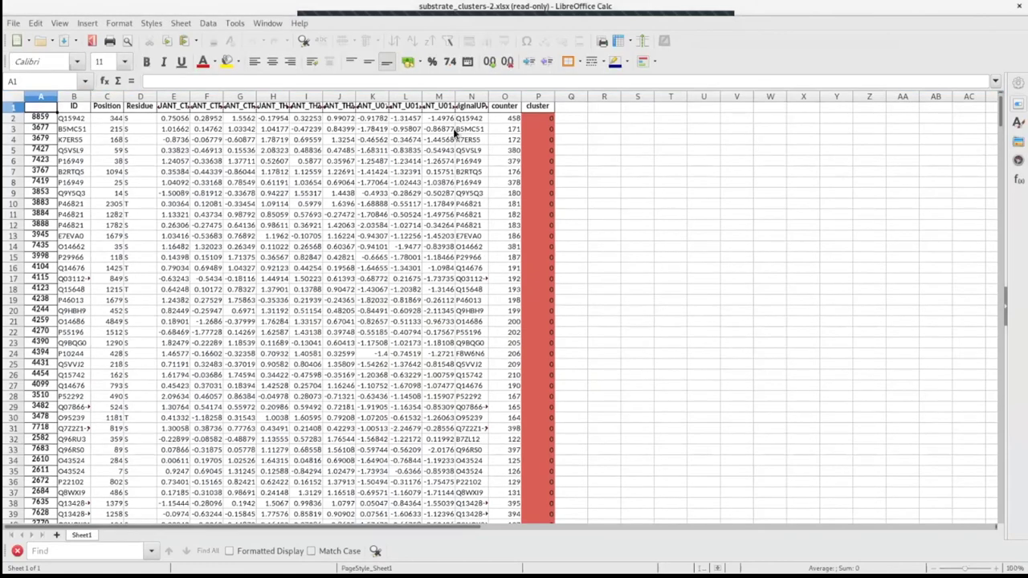
pyautogui.click(214, 130)
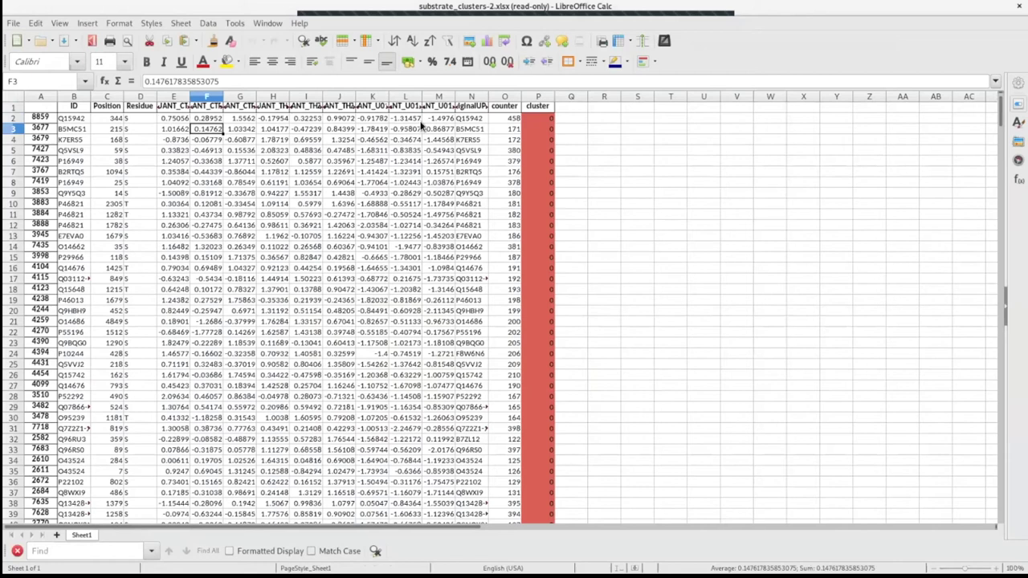
pyautogui.click(296, 152)
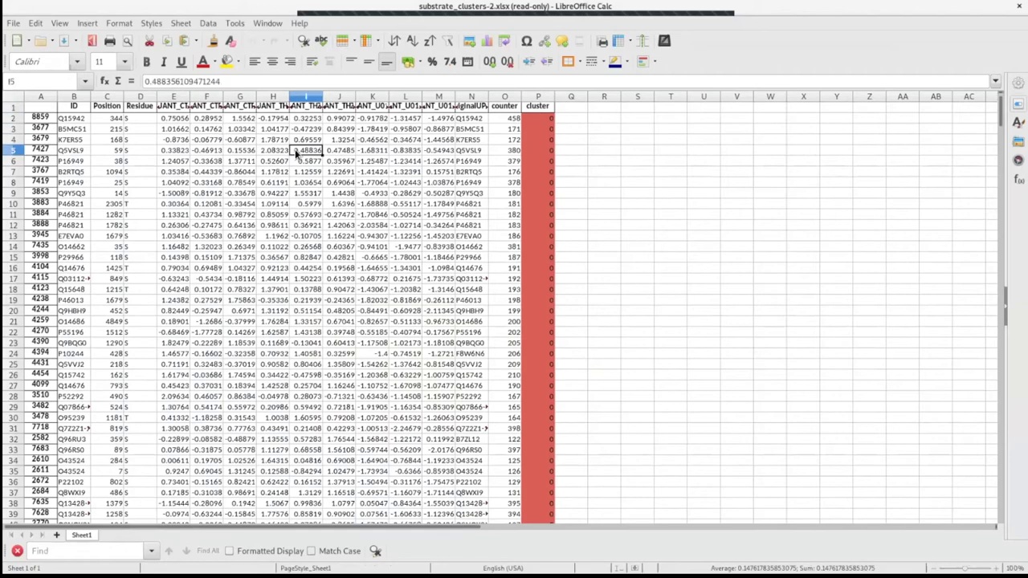
pyautogui.scroll(2, 294, 149)
pyautogui.scroll(2, 358, 151)
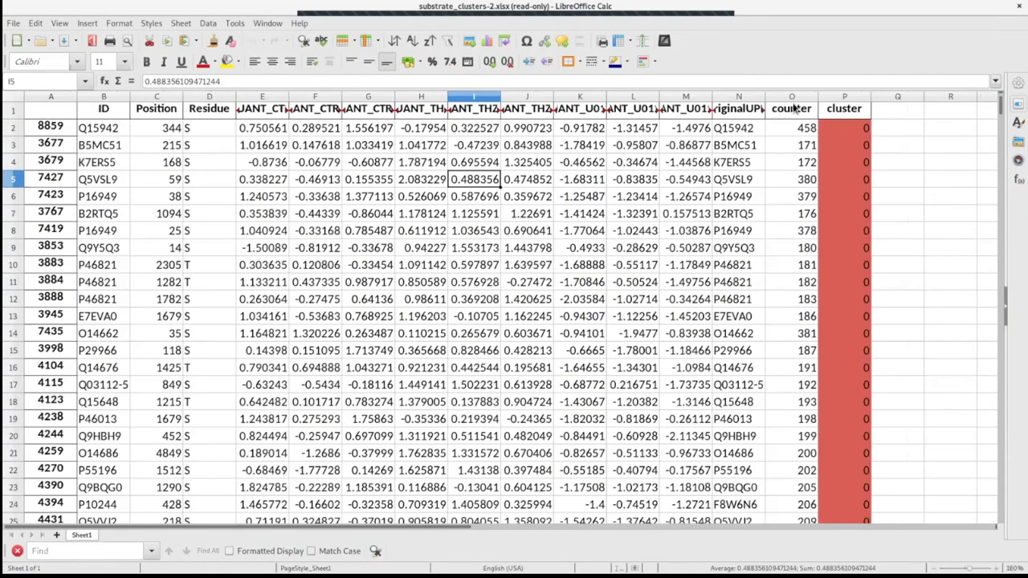
# Step: Examine the cluster column and its colour-coded assignments down the rows of the exported spreadsheet
pyautogui.click(844, 96)
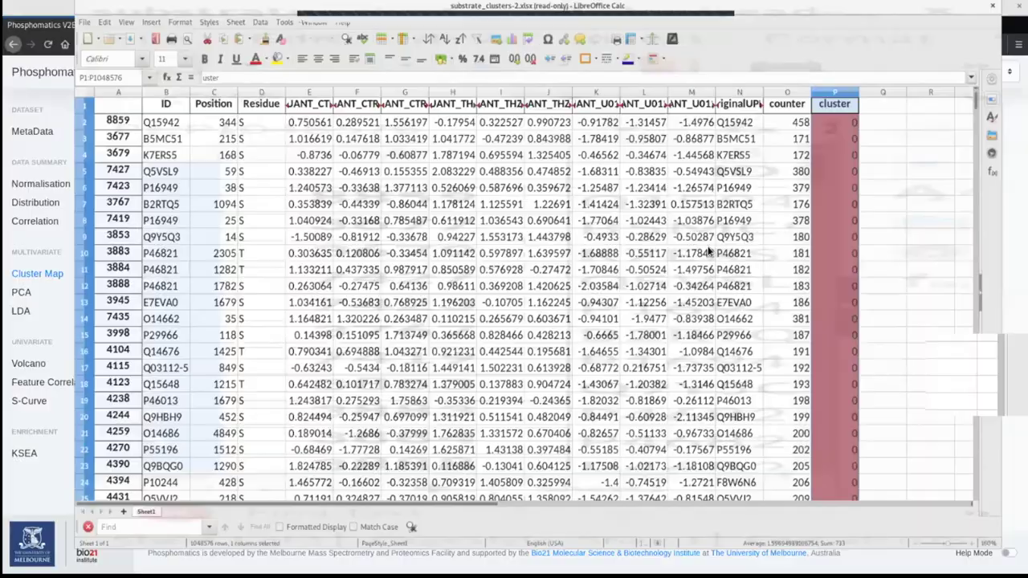
pyautogui.scroll(-14, 708, 245)
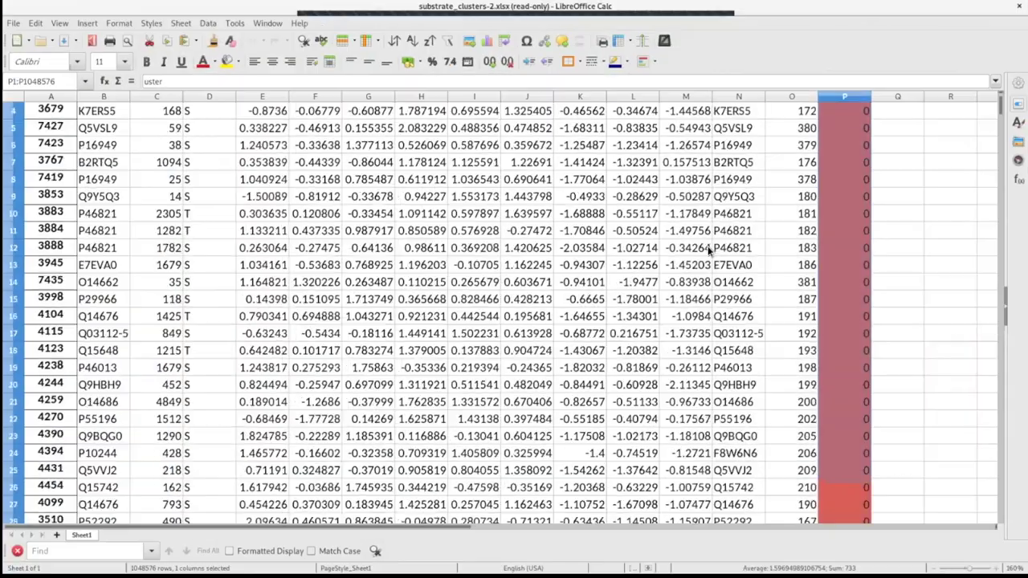
pyautogui.scroll(-8, 708, 246)
pyautogui.click(708, 247)
pyautogui.scroll(-20, 704, 277)
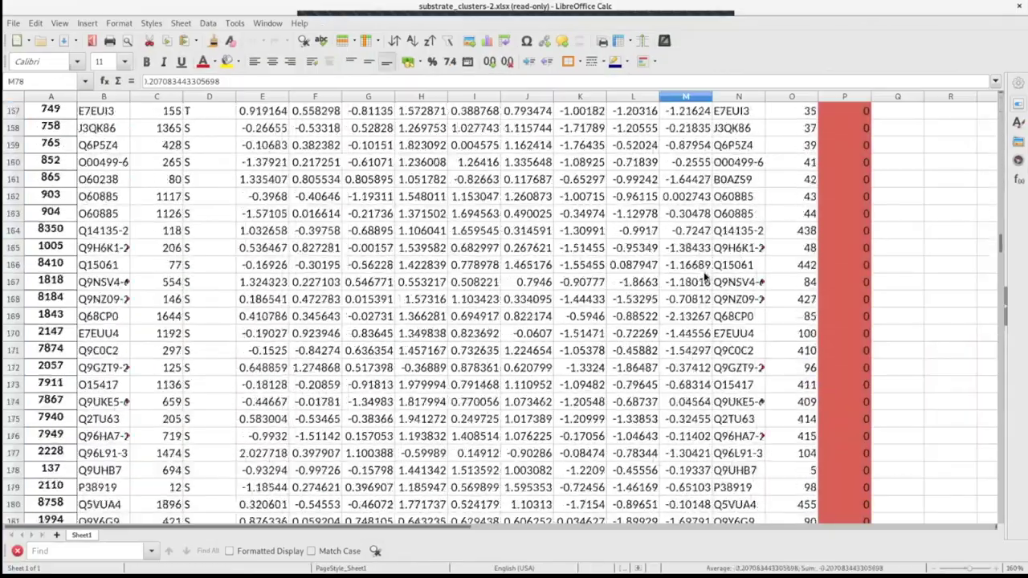
pyautogui.scroll(-20, 705, 273)
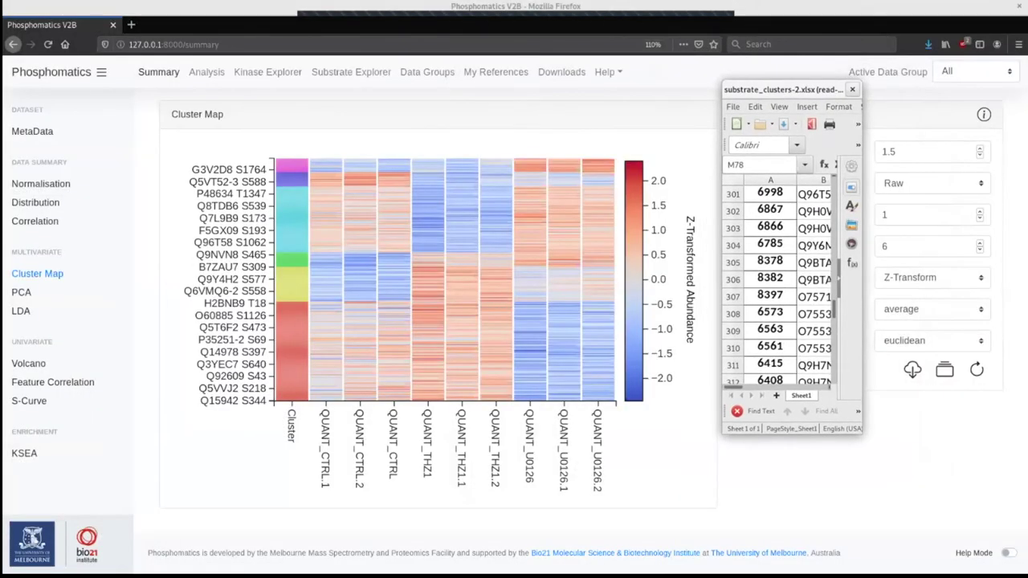
# Step: Switch back to Phosphomatics, zoom in and out of the Cluster Map, and display the PCA plot
pyautogui.moveTo(372, 241); pyautogui.dragTo(509, 271)
pyautogui.doubleClick(509, 271)
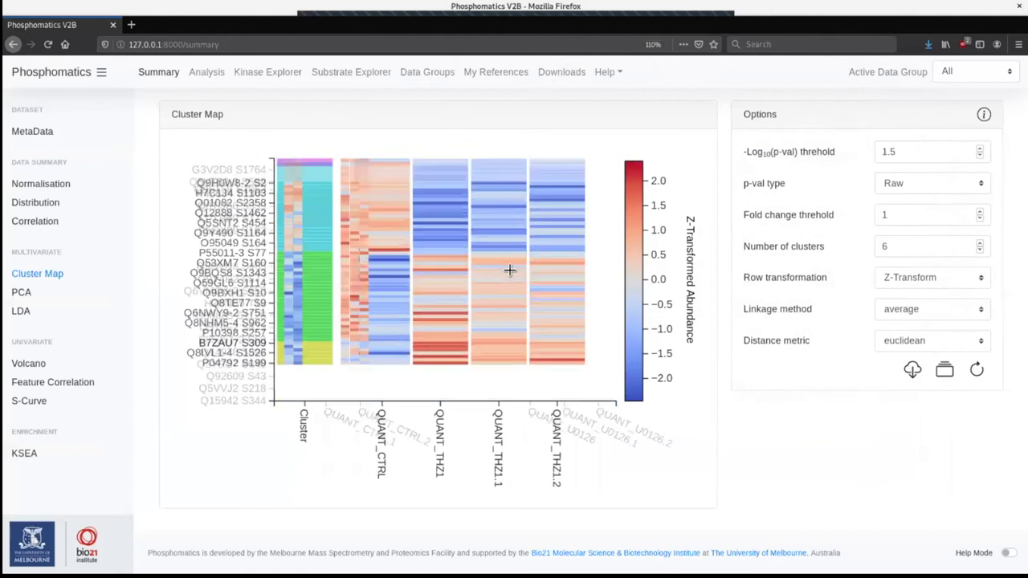
pyautogui.click(26, 292)
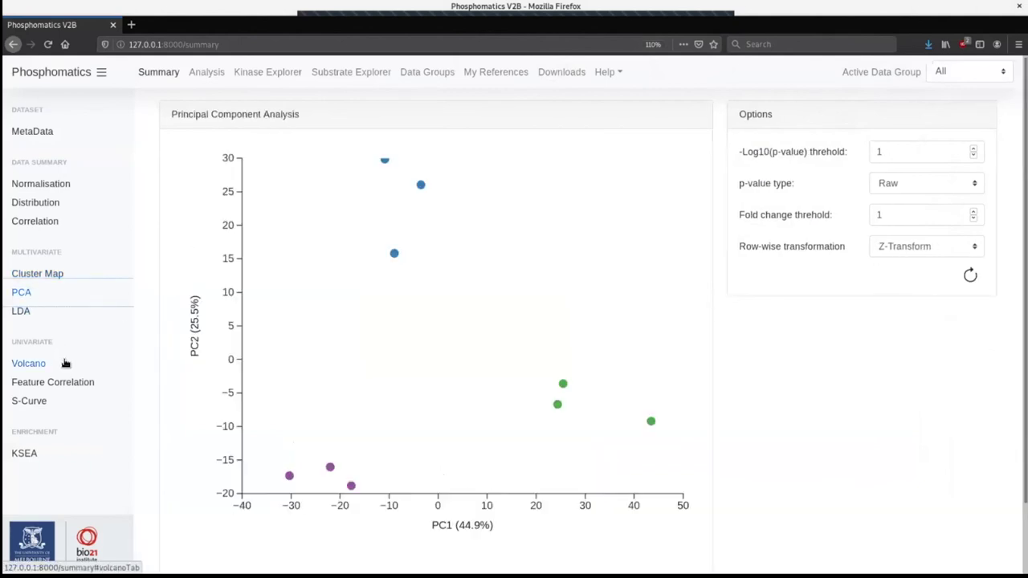
# Step: Display the THZ1 versus CTRL volcano plot, inspect a zoomed area and restore the full plot
pyautogui.click(64, 363)
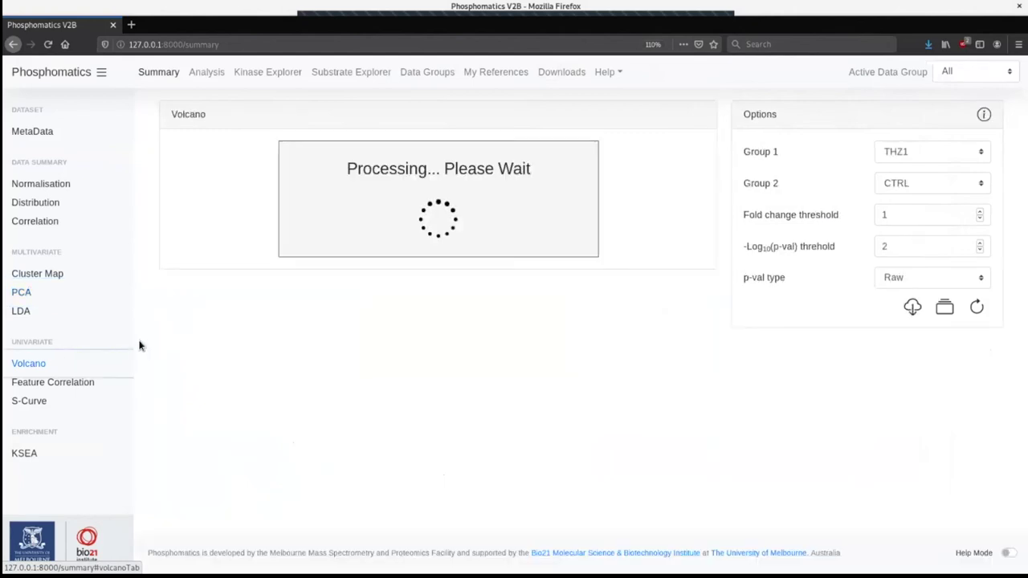
pyautogui.moveTo(375, 267); pyautogui.dragTo(500, 405)
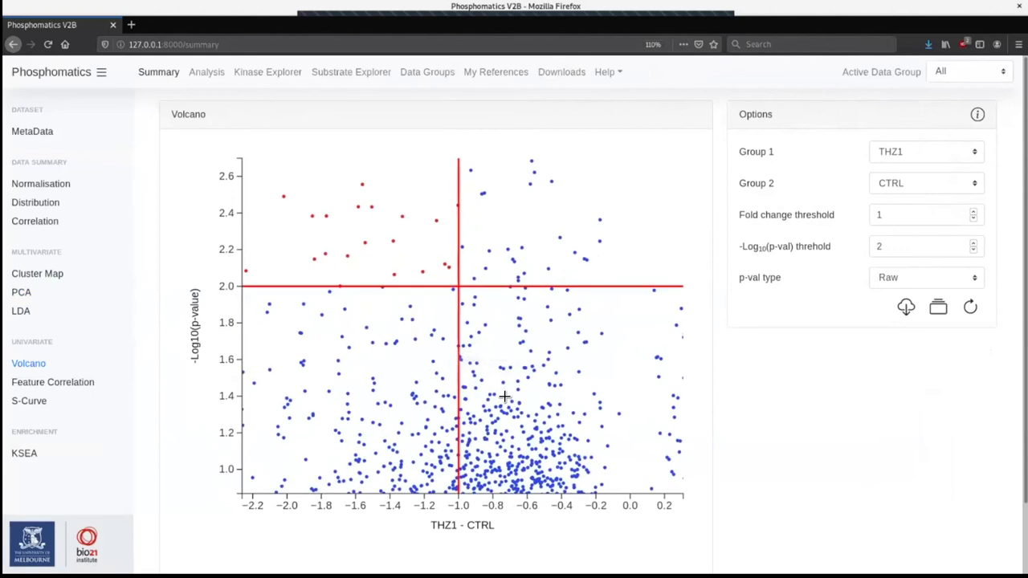
pyautogui.doubleClick(582, 362)
# Step: Change the volcano plot's Group 2 to MEK so that THZ1 is compared with MEK
pyautogui.click(926, 183)
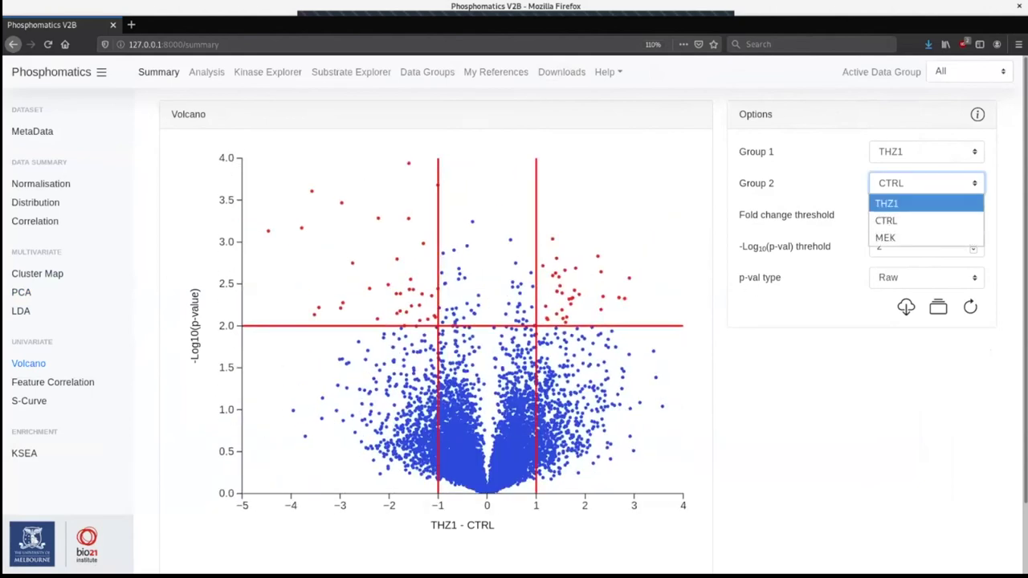
pyautogui.press('Escape')
pyautogui.hotkey('alt', 'Down')
pyautogui.press('Down')
pyautogui.press('Down')
pyautogui.press('Return')
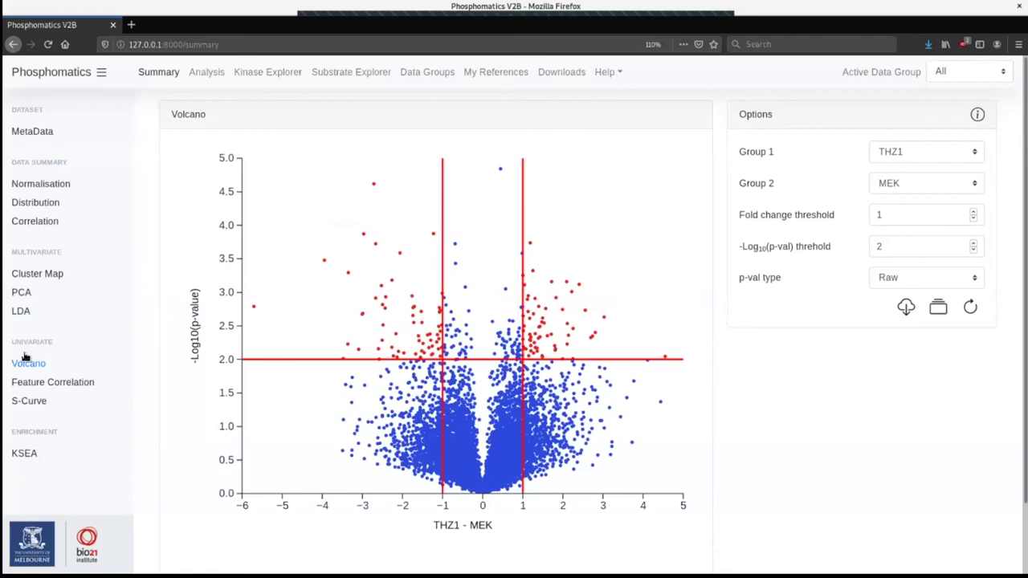
# Step: View the Feature Correlation heatmap and the KSEA kinase enrichment results as a bar chart and a table
pyautogui.click(48, 382)
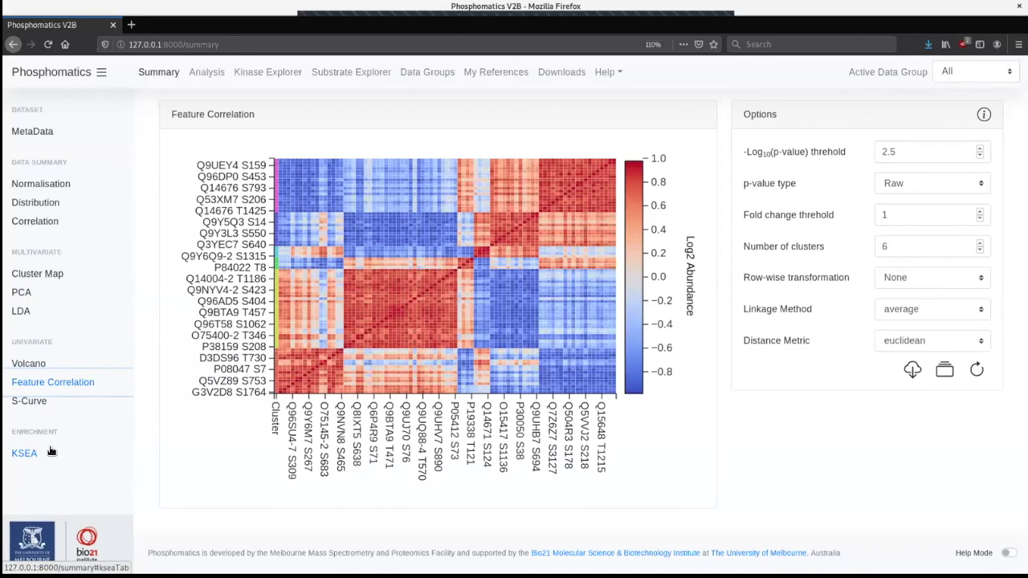
pyautogui.click(25, 453)
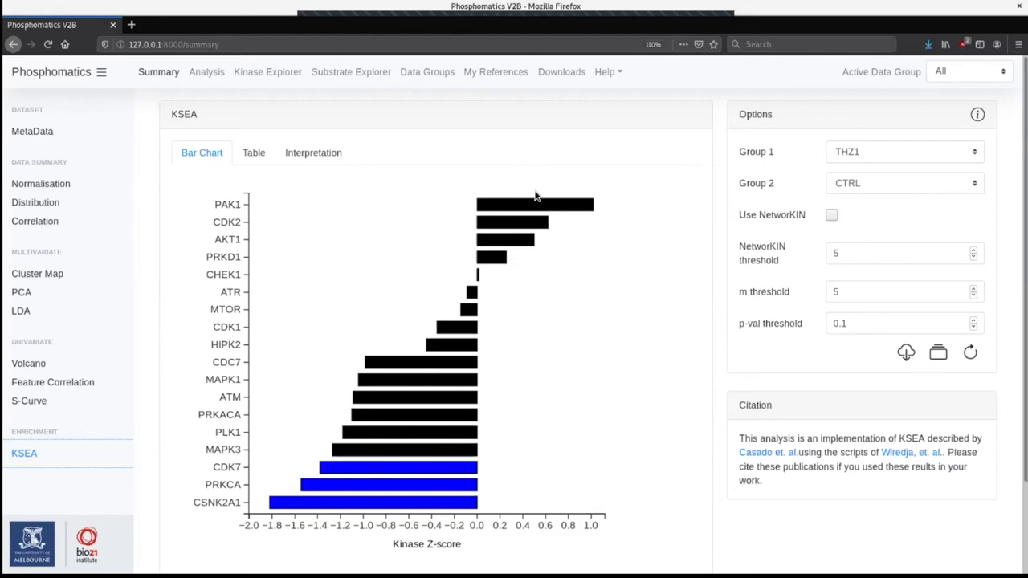
pyautogui.click(269, 162)
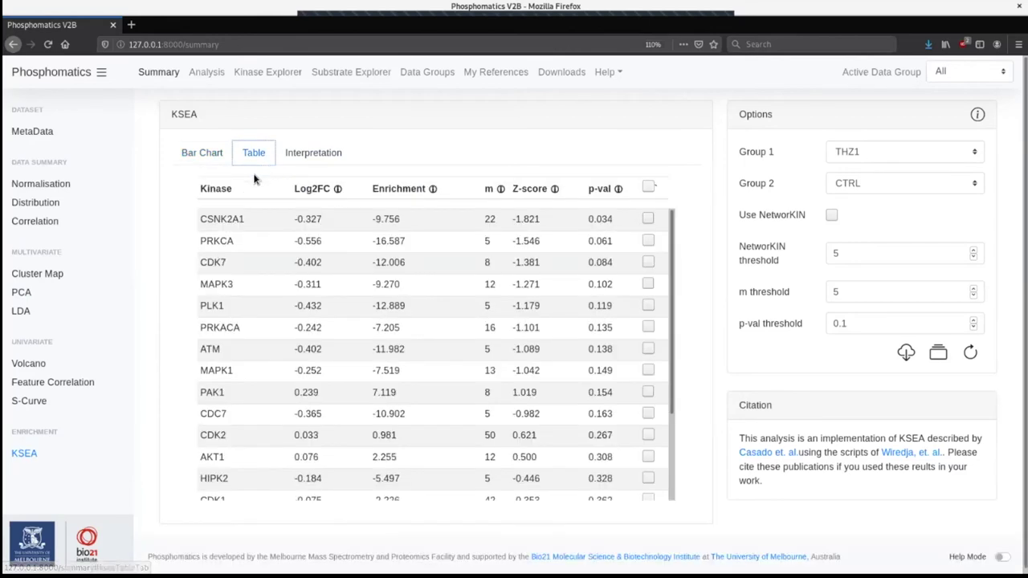
pyautogui.click(193, 152)
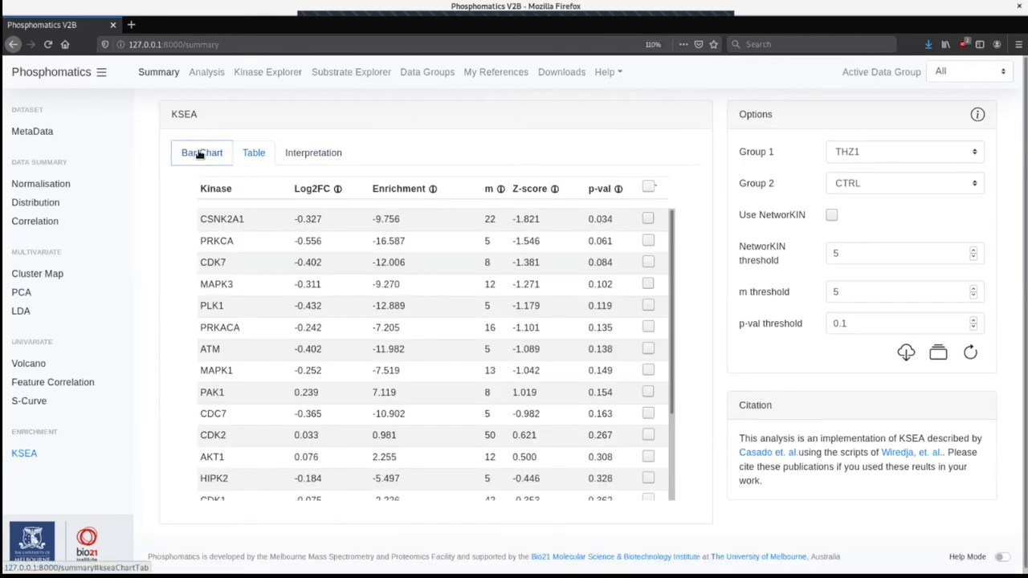
# Step: View the Analysis network, and read CDK1's kinase information and external links in Kinase Explorer
pyautogui.click(245, 74)
pyautogui.click(206, 74)
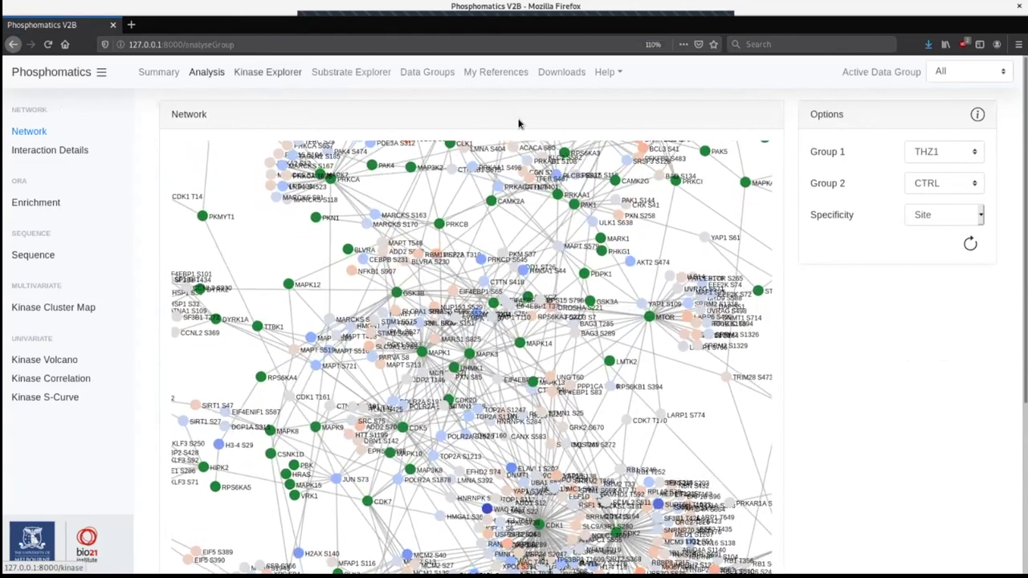
pyautogui.click(268, 71)
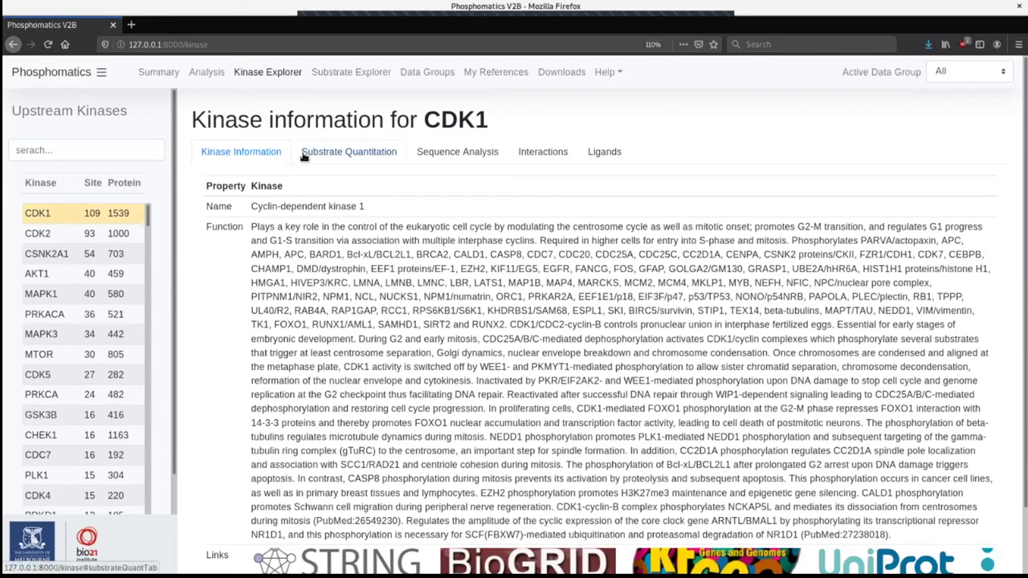
pyautogui.scroll(-2, 684, 410)
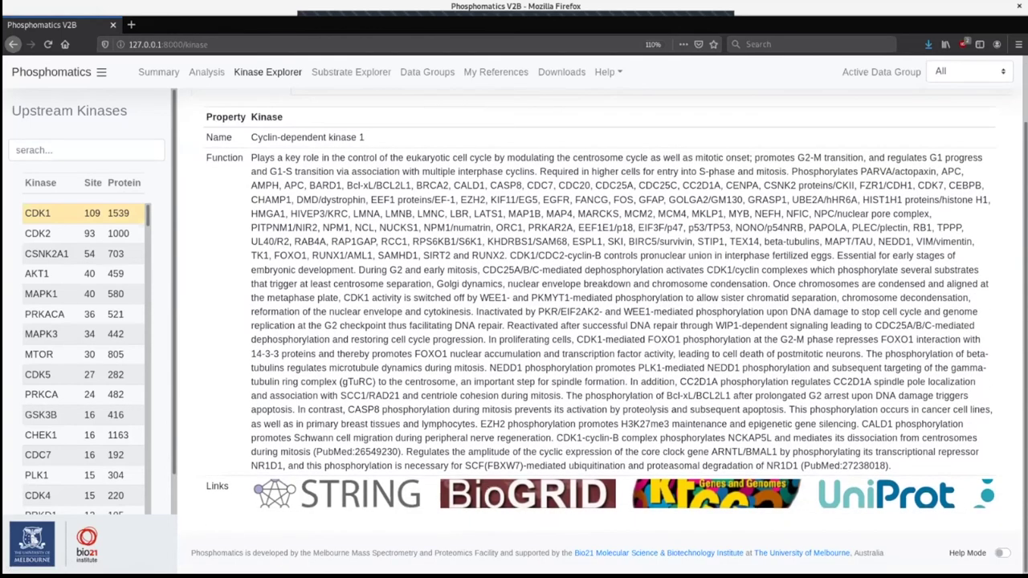
pyautogui.scroll(2, 823, 489)
# Step: View CDK1's substrate quantitation and sequence analysis, and show the same sequence logo for kinase CSNK2A1
pyautogui.click(374, 156)
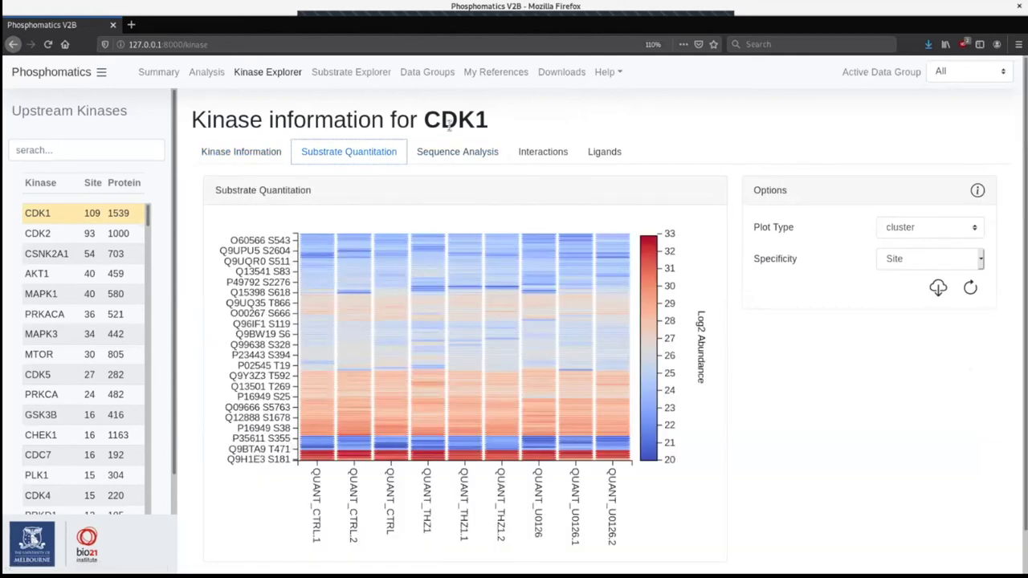
pyautogui.click(437, 156)
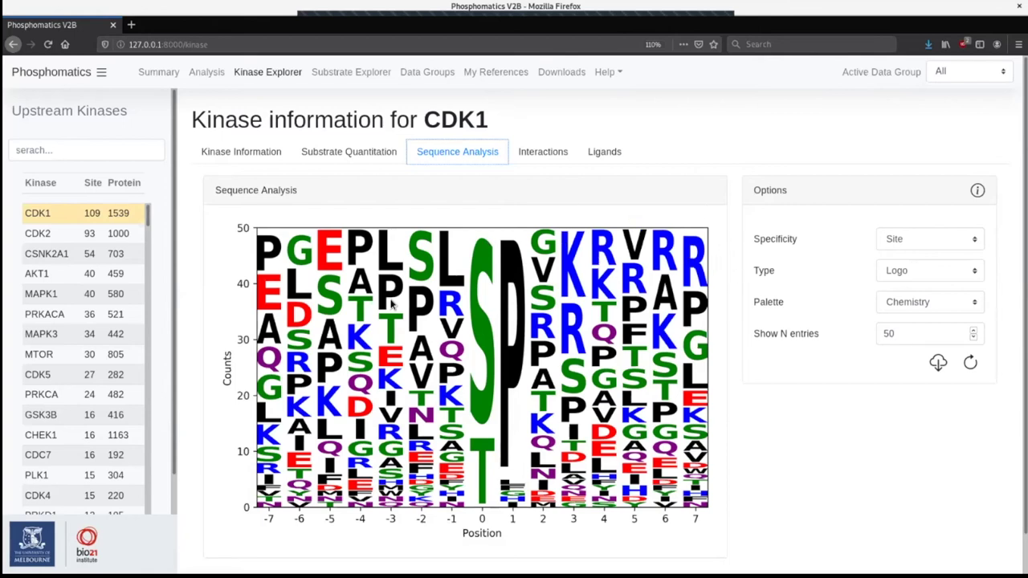
pyautogui.click(73, 255)
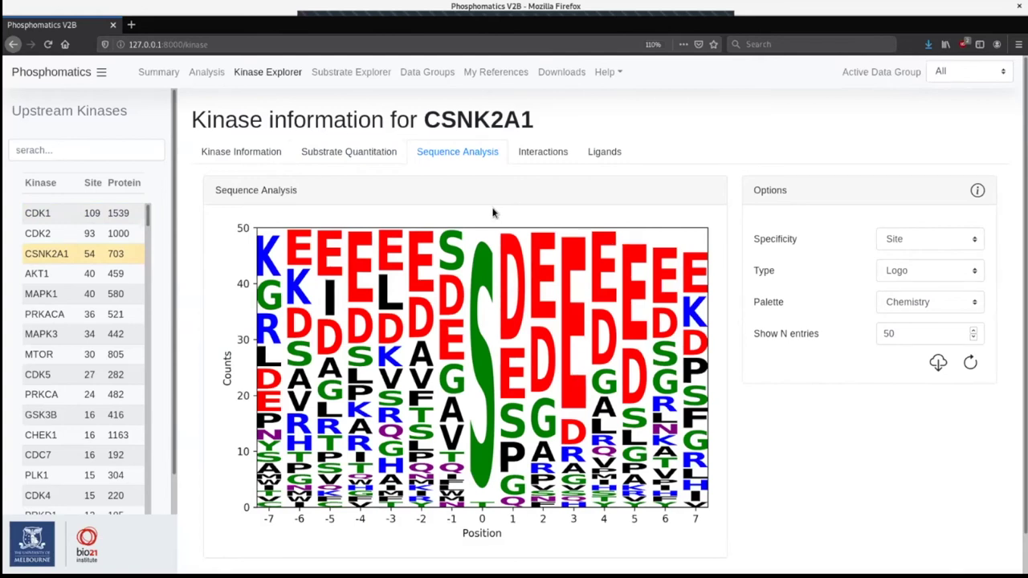
# Step: Browse the ligands of CSNK2A1 and examine the structure, properties and references of compound 1a
pyautogui.click(604, 157)
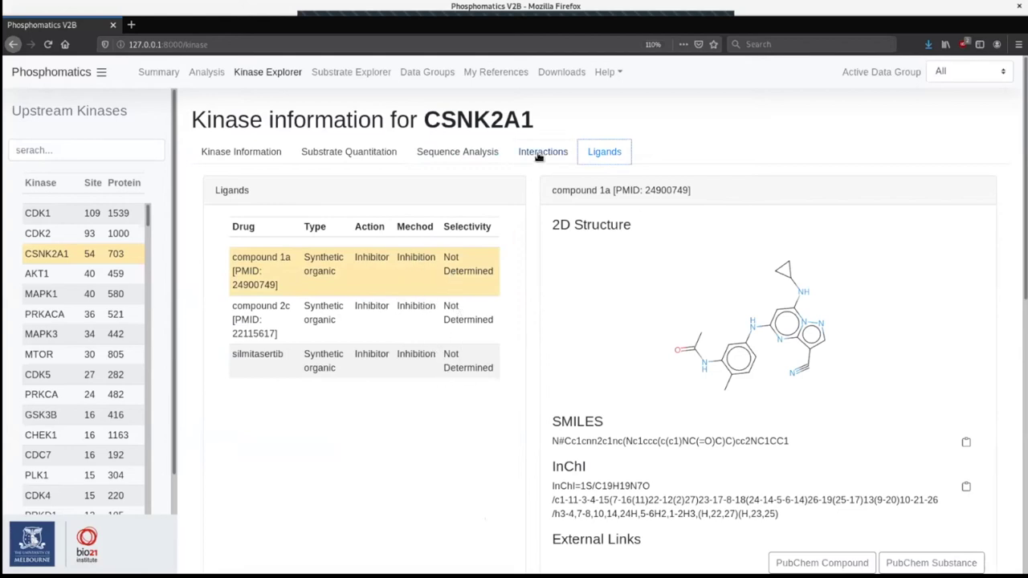
pyautogui.click(392, 315)
pyautogui.click(412, 355)
pyautogui.click(424, 262)
pyautogui.scroll(-4, 798, 363)
pyautogui.scroll(-8, 771, 314)
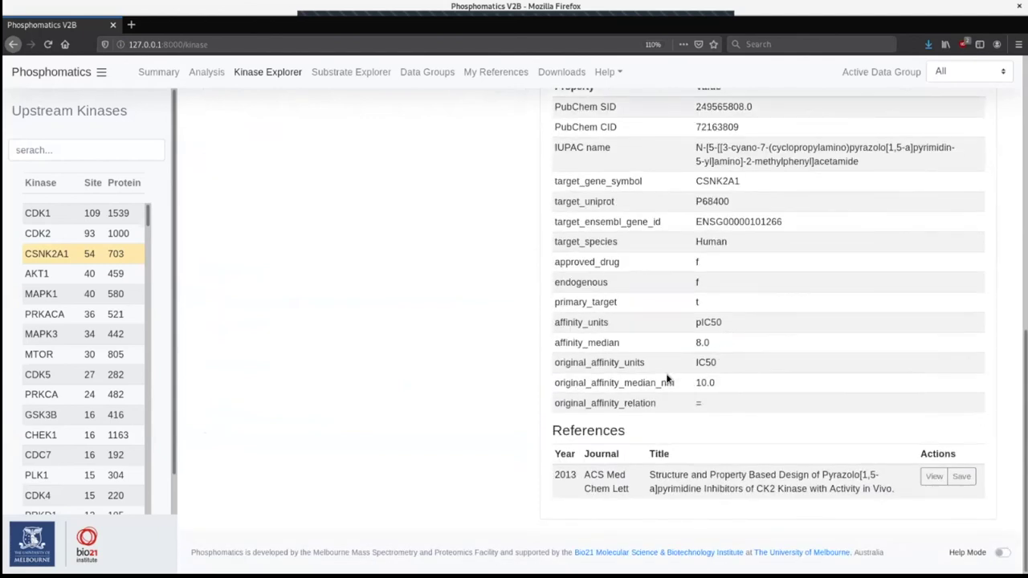
pyautogui.doubleClick(606, 430)
pyautogui.click(694, 434)
pyautogui.scroll(10, 795, 489)
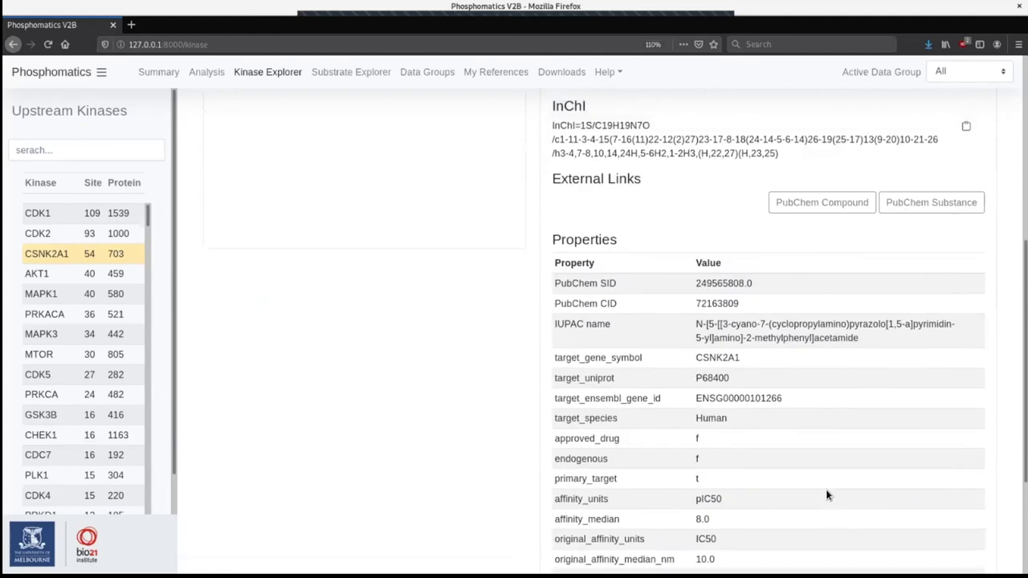
pyautogui.scroll(2, 657, 340)
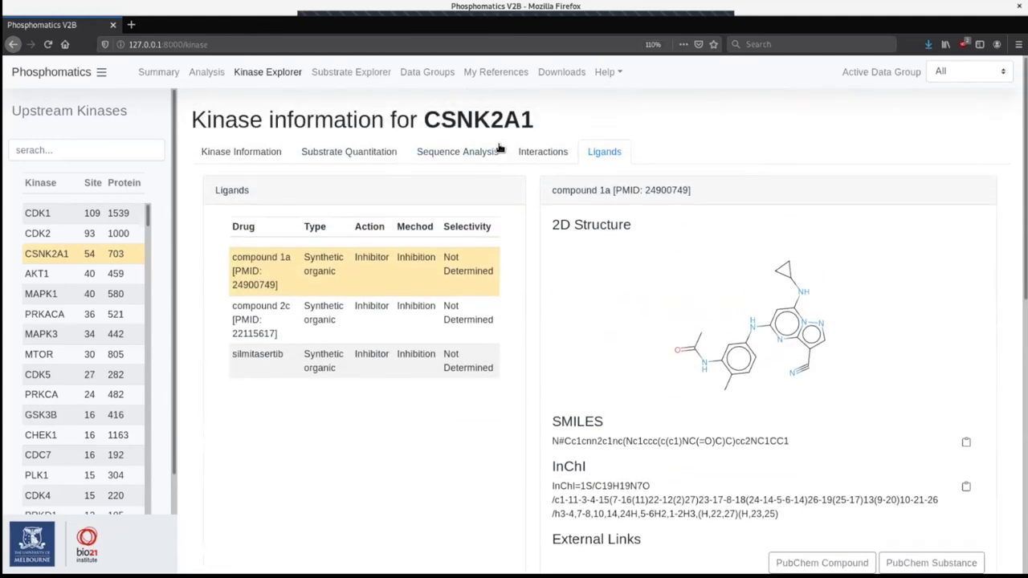
# Step: View the PubMed abstract of compound 1a's 2013 ACS Med Chem Lett paper and save the paper as a reference
pyautogui.scroll(-6, 692, 255)
pyautogui.scroll(-3, 691, 256)
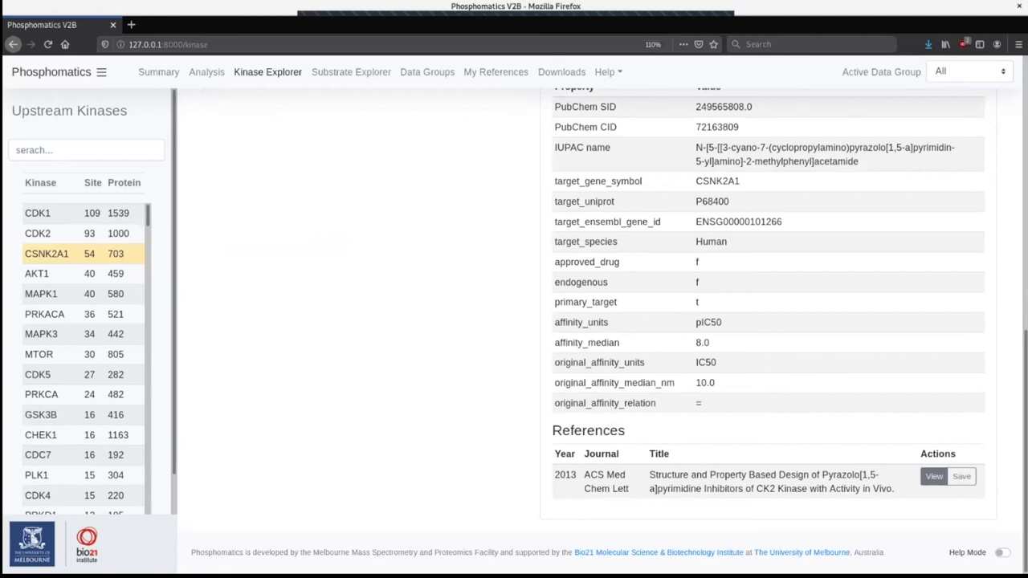
pyautogui.click(934, 476)
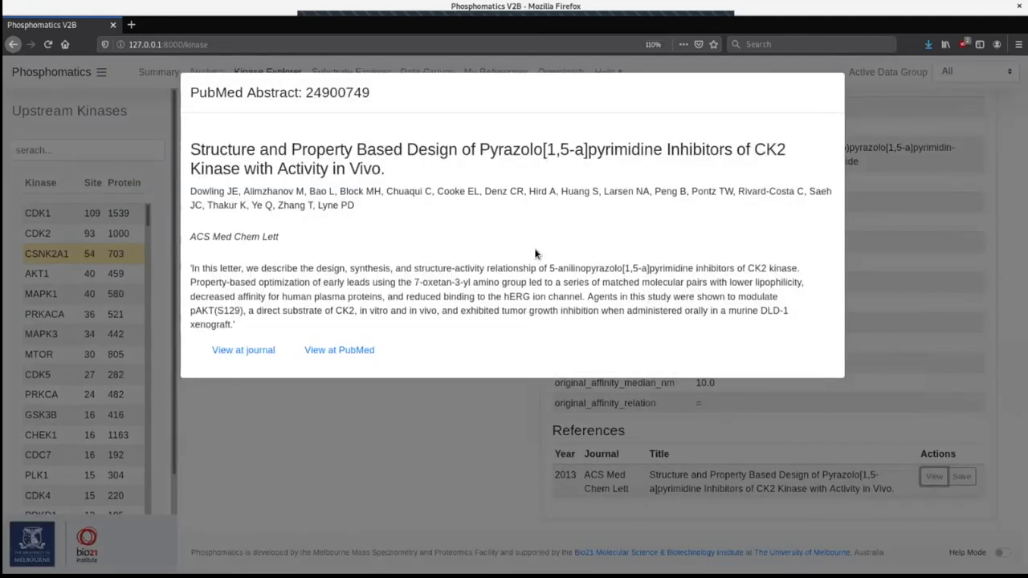
pyautogui.click(649, 448)
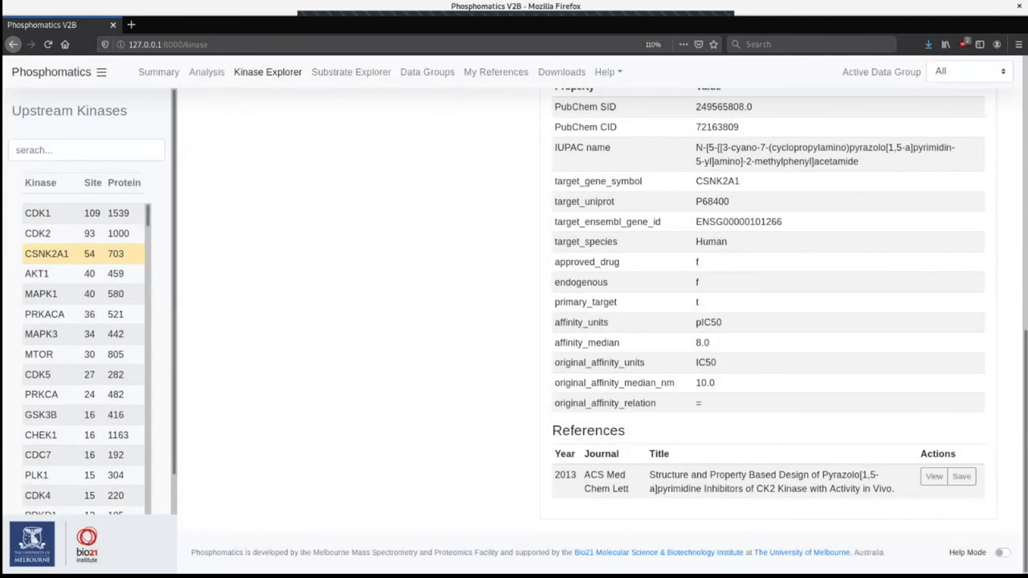
pyautogui.scroll(4, 476, 337)
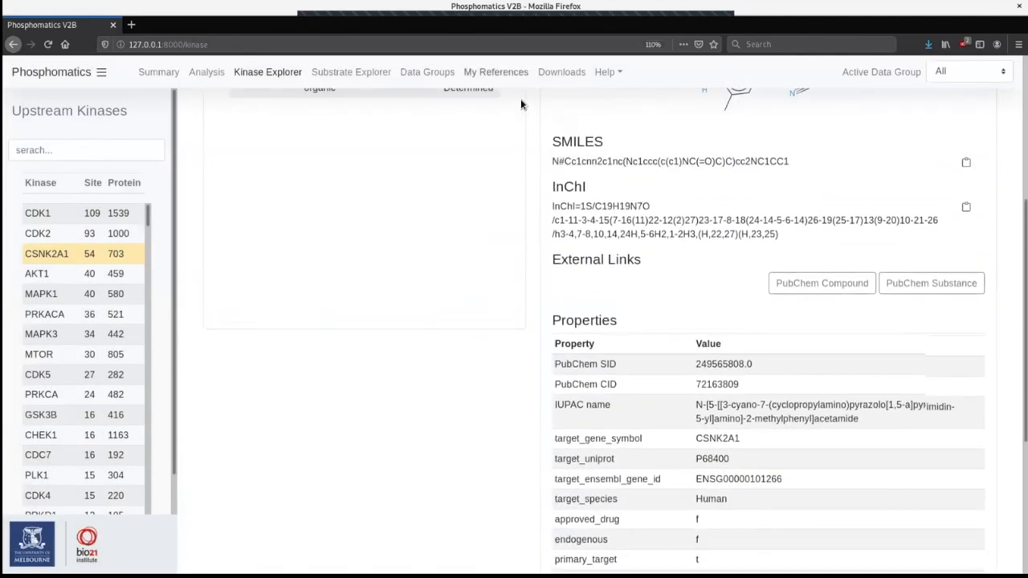
# Step: Download the saved references as a PDF bibliography, view it enlarged in Document Viewer and close it
pyautogui.click(496, 71)
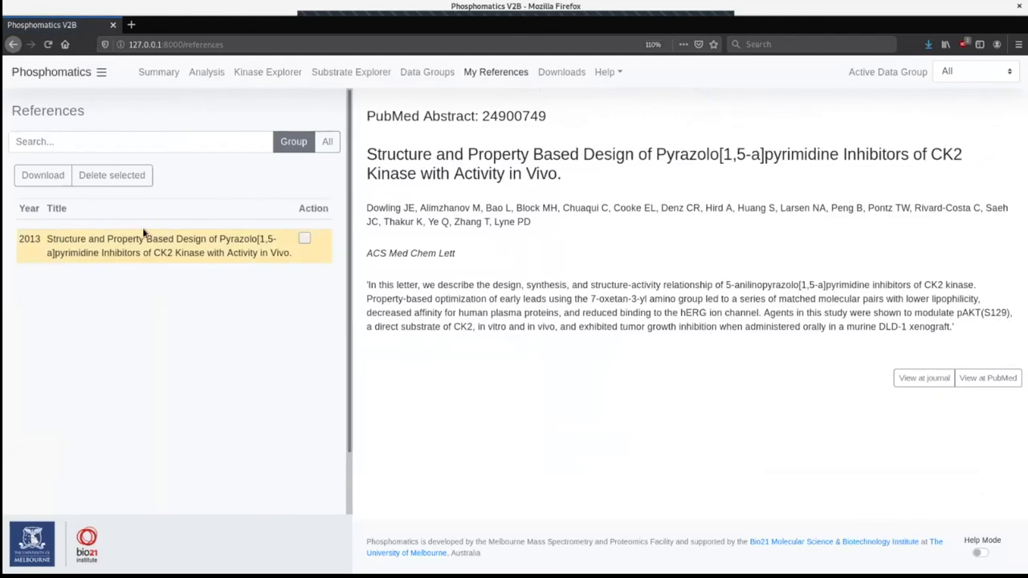
pyautogui.click(56, 179)
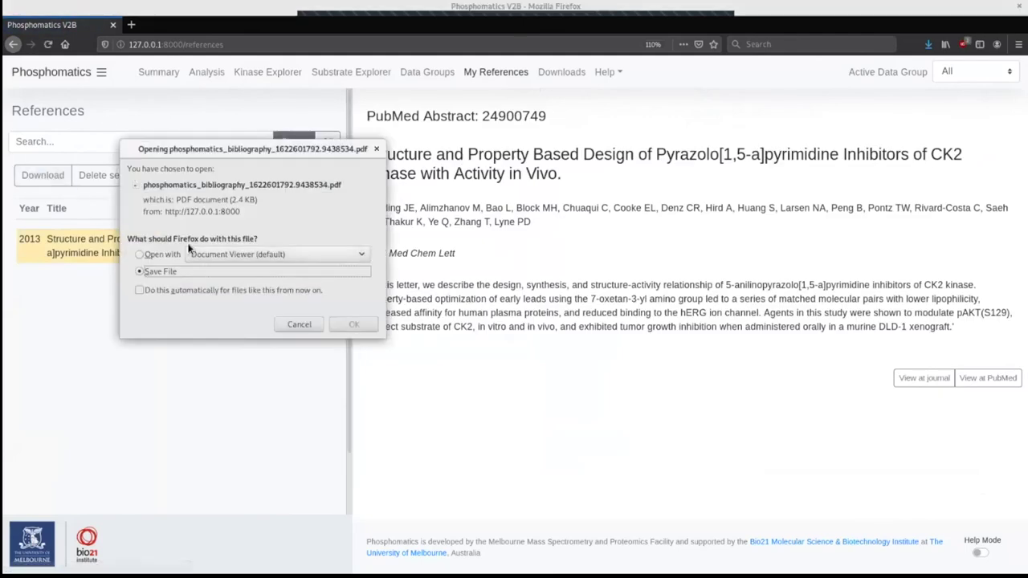
pyautogui.click(159, 256)
pyautogui.click(348, 325)
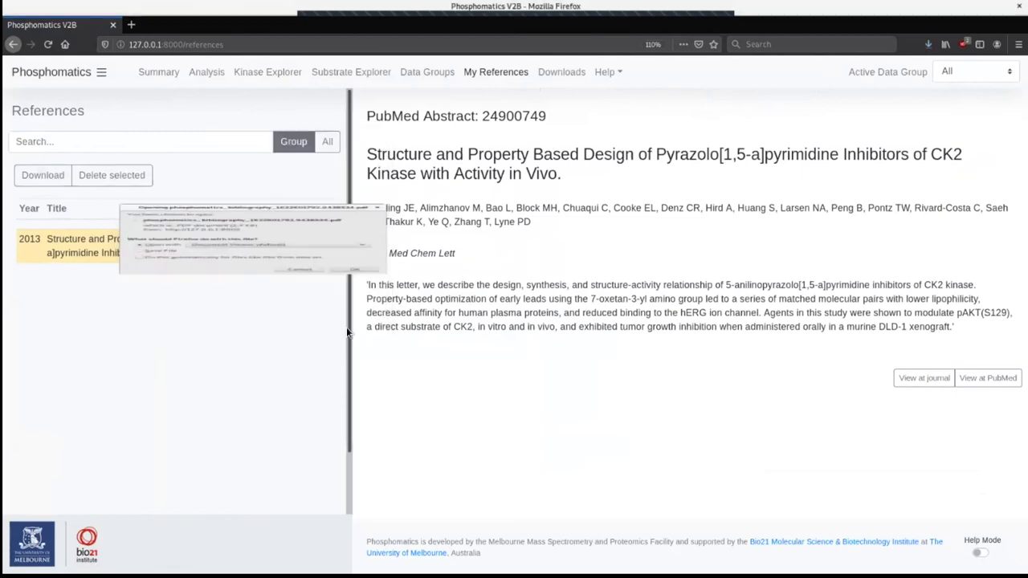
pyautogui.moveTo(249, 26); pyautogui.dragTo(354, 108)
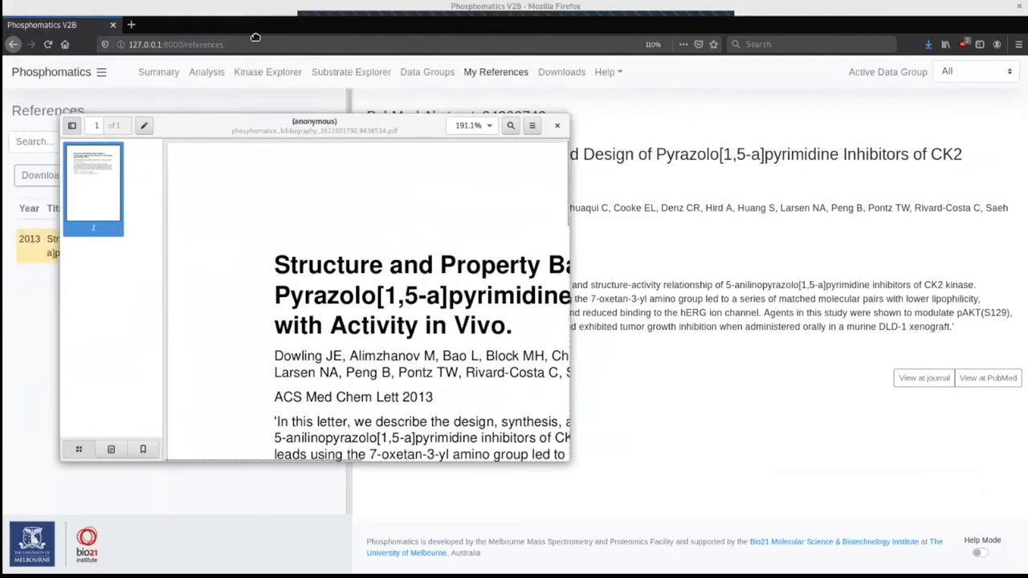
pyautogui.doubleClick(354, 108)
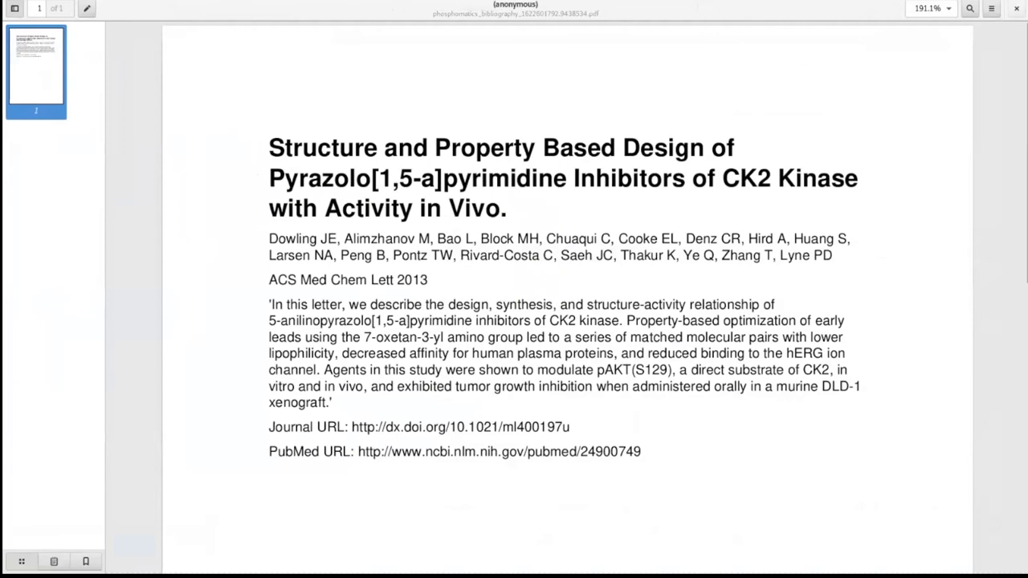
pyautogui.click(1016, 8)
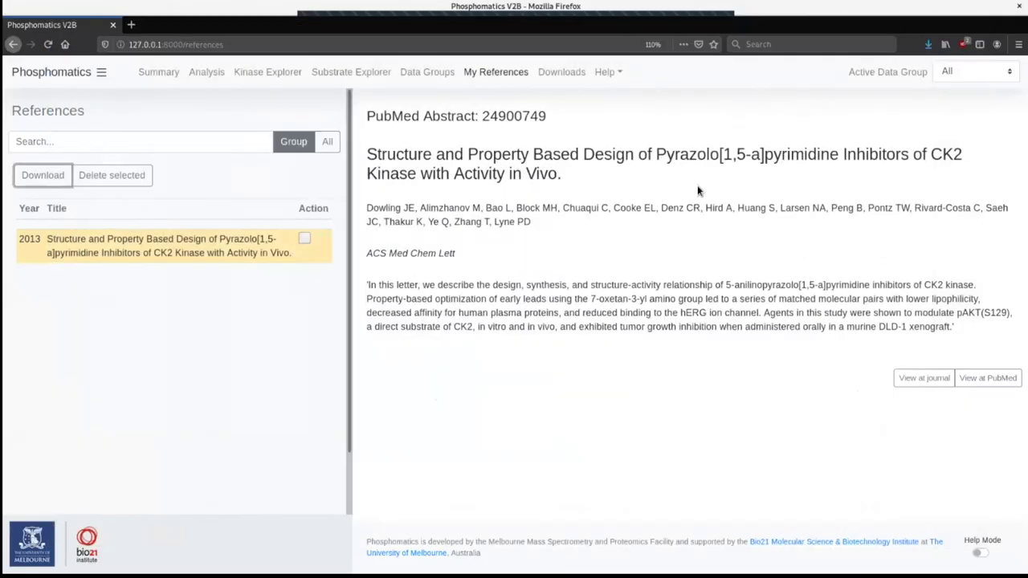
# Step: View HSPB1 S82 in Substrate Explorer, and display the substrate correlations for RB1 S807
pyautogui.click(343, 79)
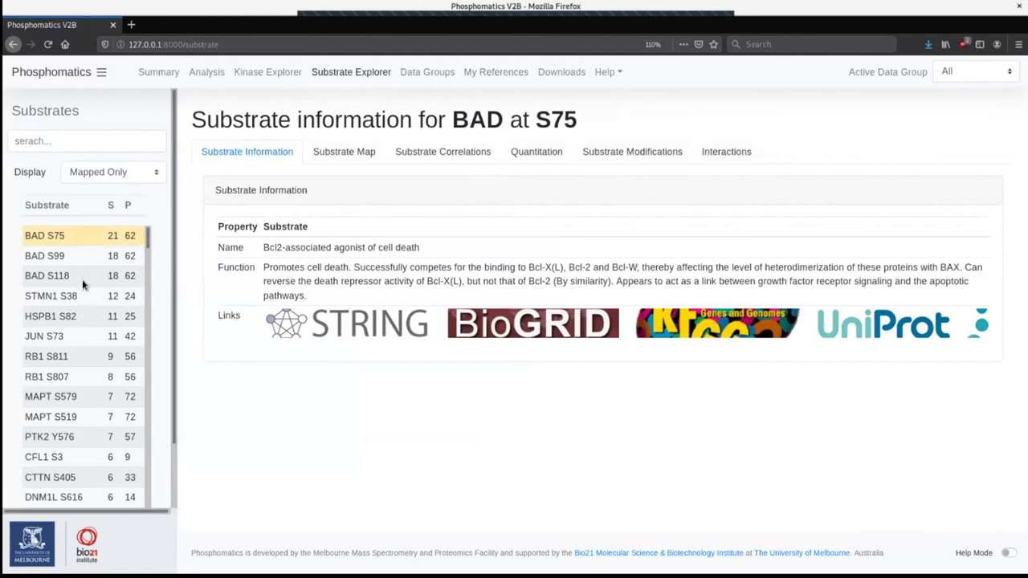
pyautogui.click(83, 321)
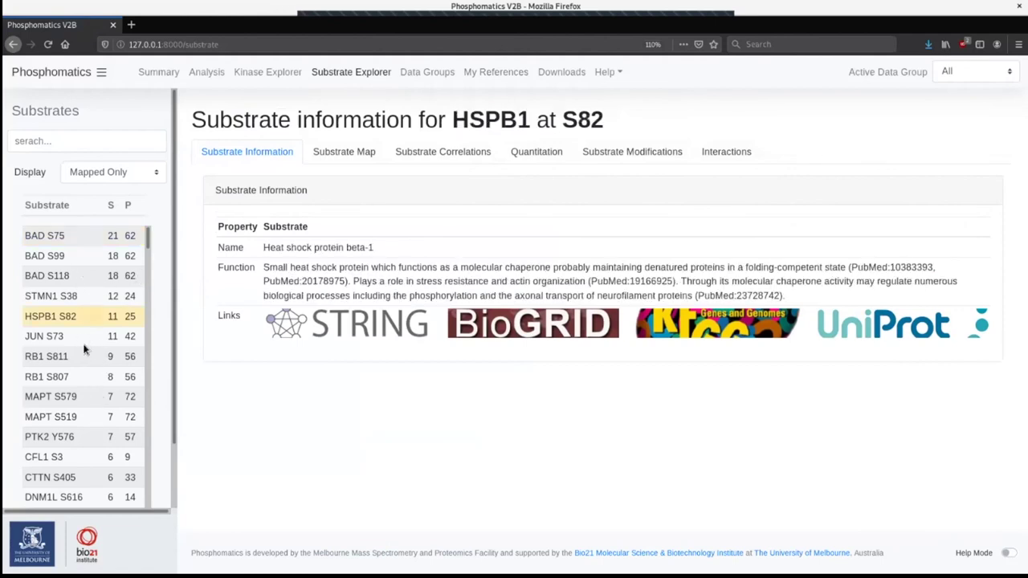
pyautogui.click(91, 373)
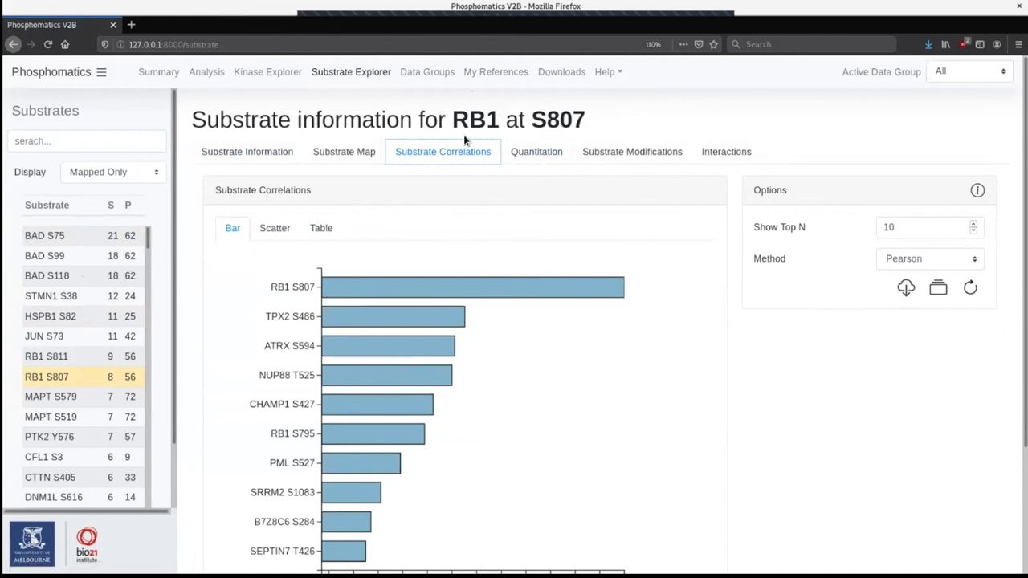
# Step: Return to the dataset summary and check its number of phosphorylation sites
pyautogui.click(159, 73)
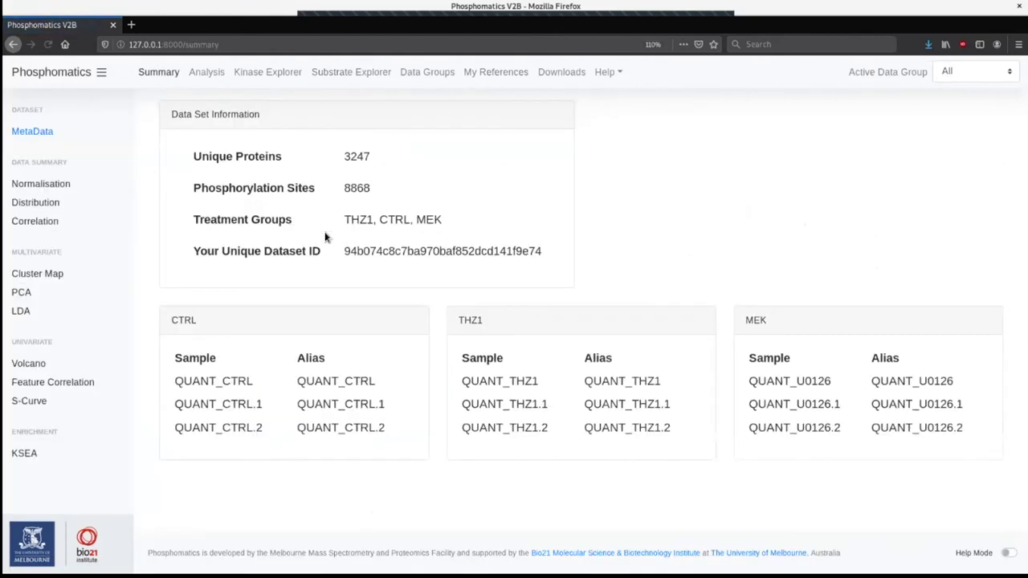
pyautogui.doubleClick(359, 188)
pyautogui.click(514, 220)
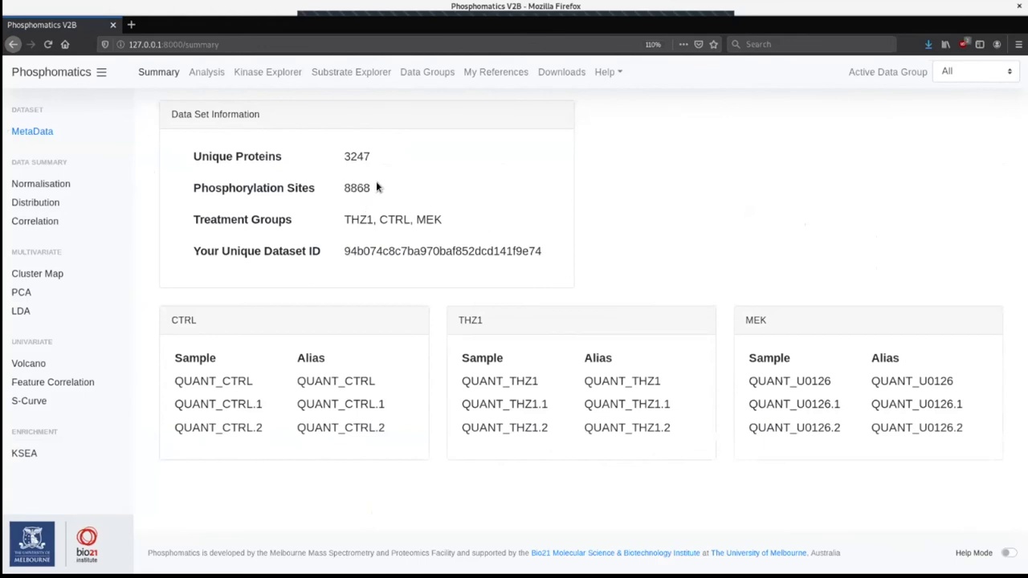
# Step: Create a data group named RED from the red cluster of the Cluster Map and check it among the active data groups
pyautogui.click(47, 273)
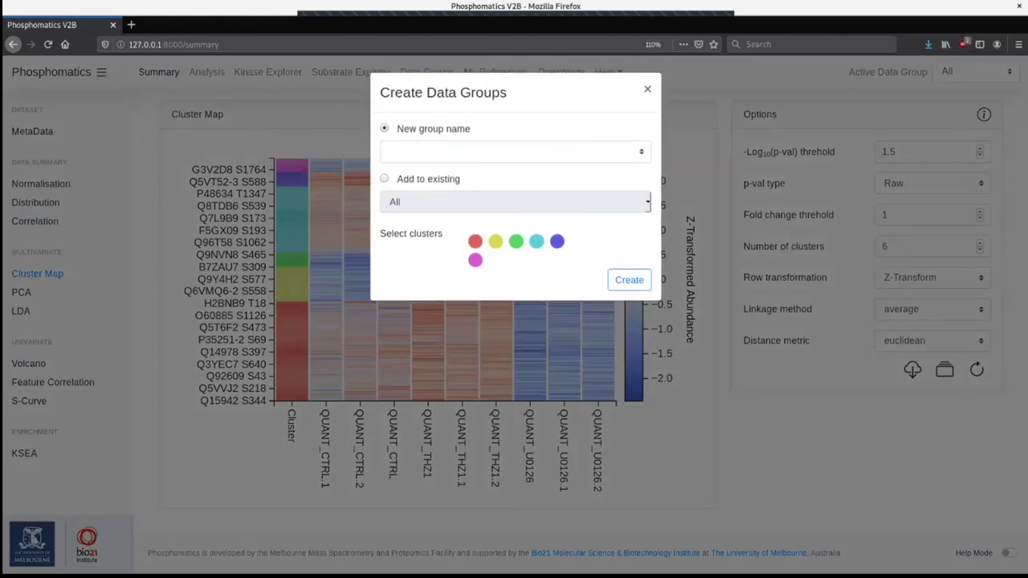
pyautogui.click(465, 153)
pyautogui.write('RED')
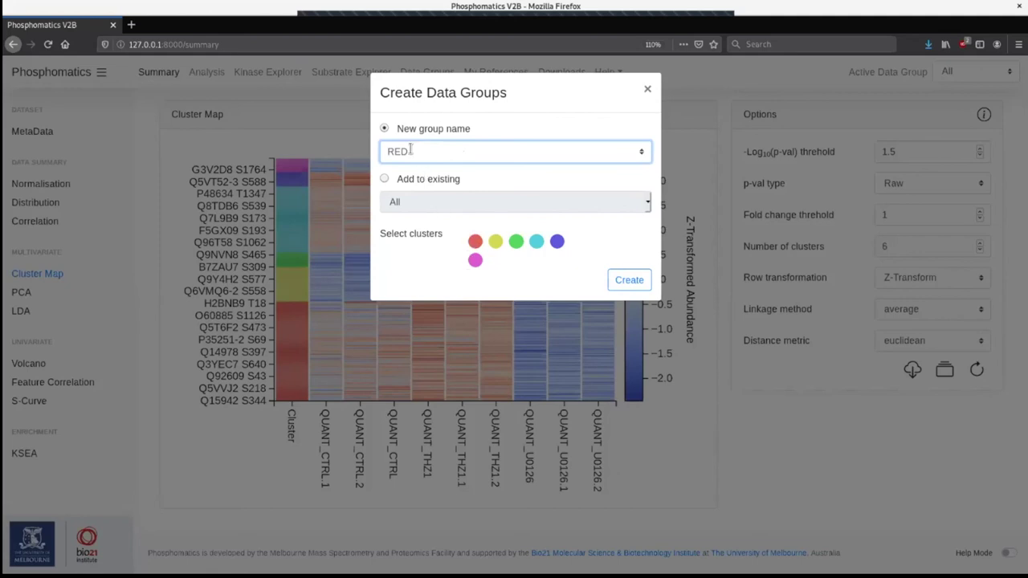
pyautogui.click(475, 243)
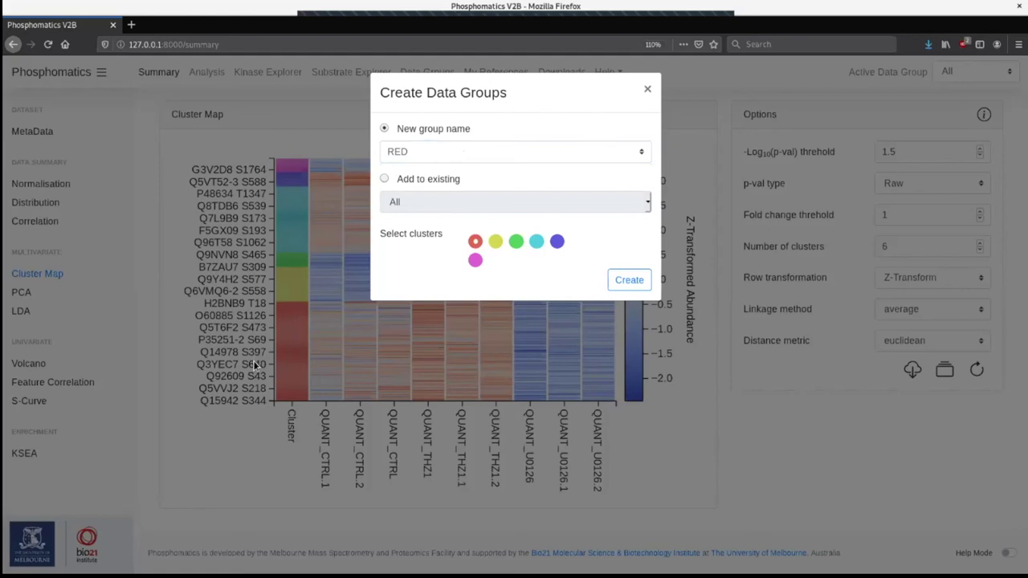
pyautogui.click(626, 281)
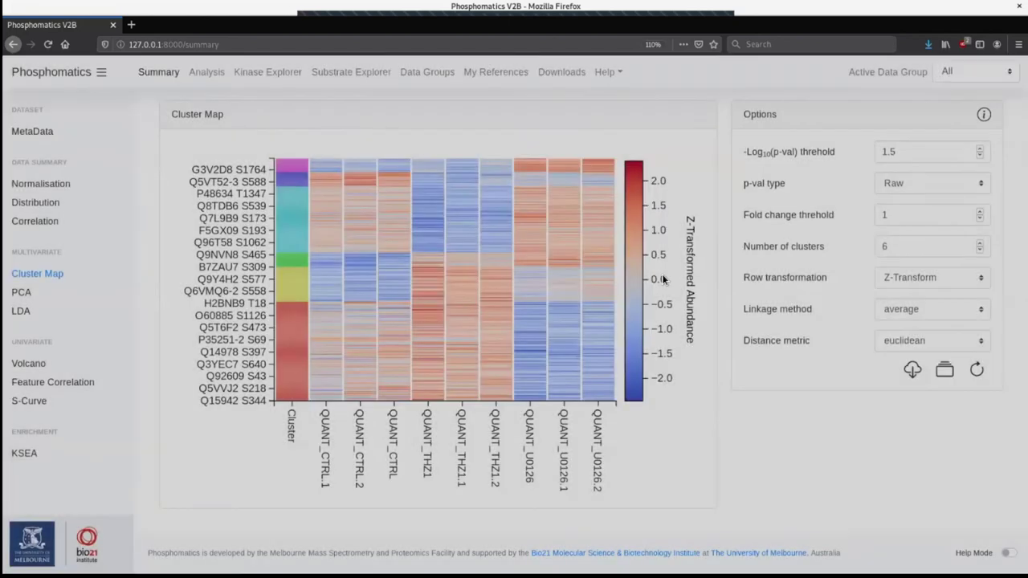
pyautogui.click(974, 71)
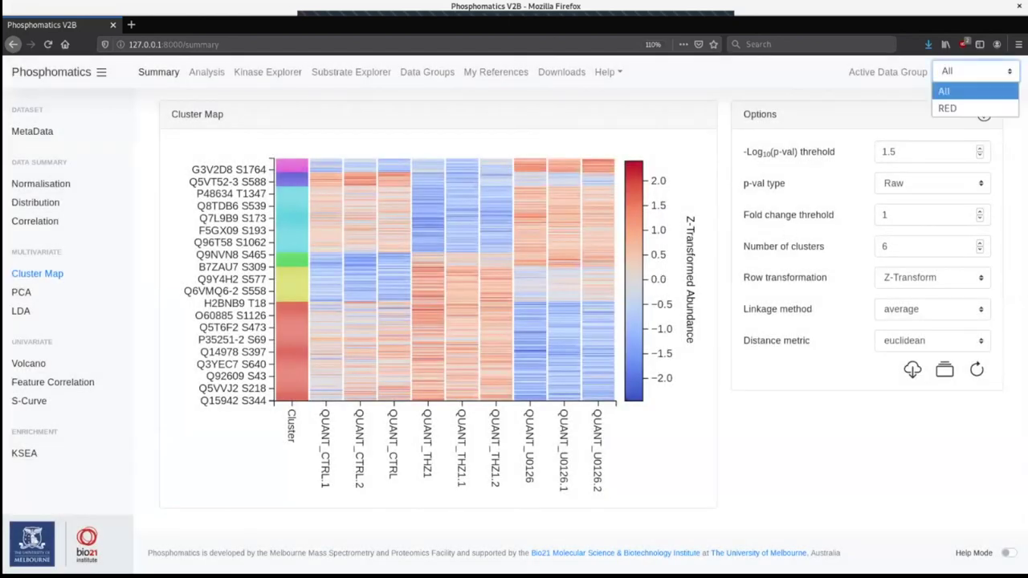
pyautogui.click(975, 71)
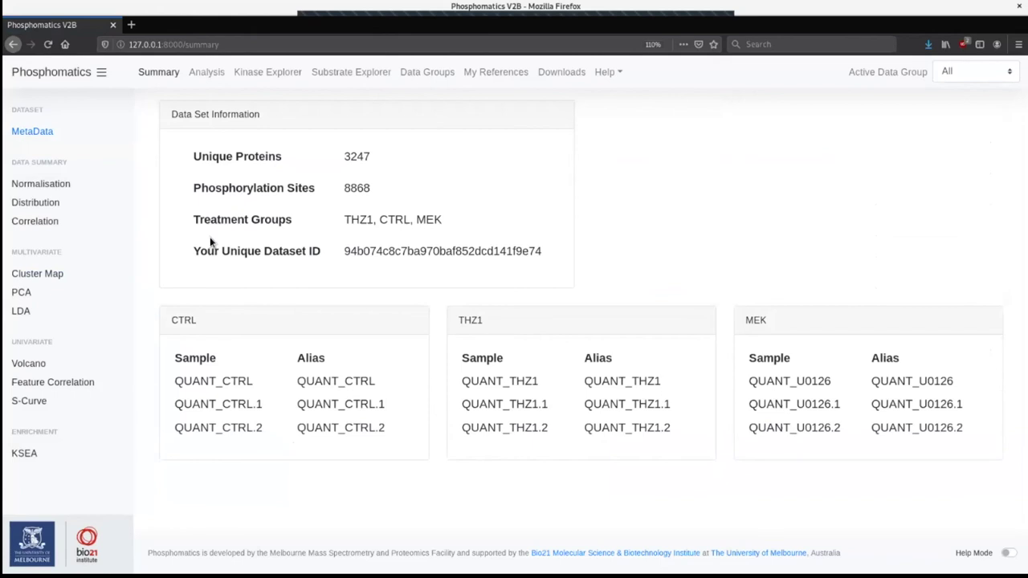
# Step: Set both the fold change and -Log10(p-val) thresholds of the THZ1 versus CTRL volcano plot to 0.7 and update the plot
pyautogui.click(29, 363)
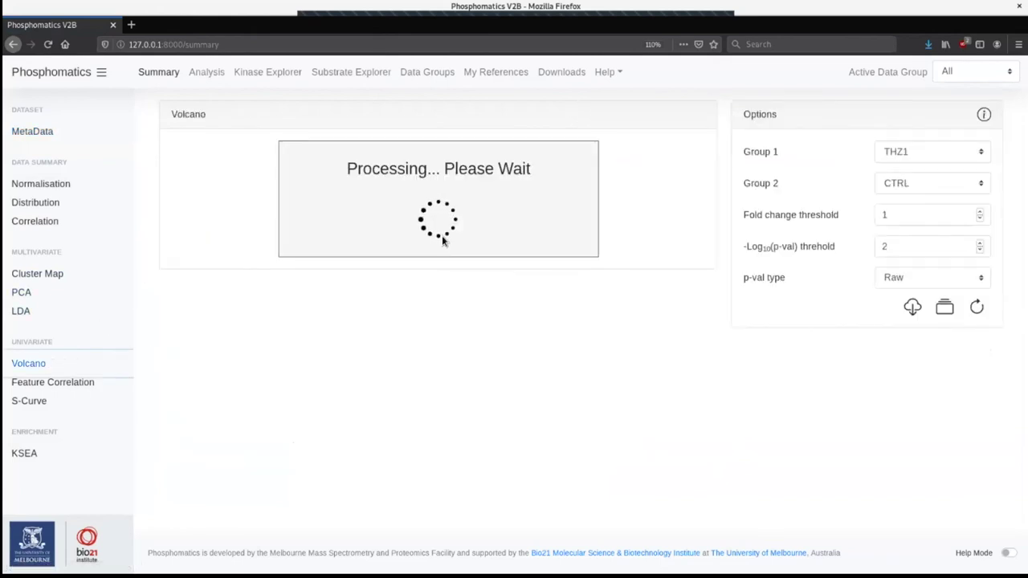
pyautogui.doubleClick(881, 214)
pyautogui.write('0.7')
pyautogui.press('Tab')
pyautogui.write('0.7')
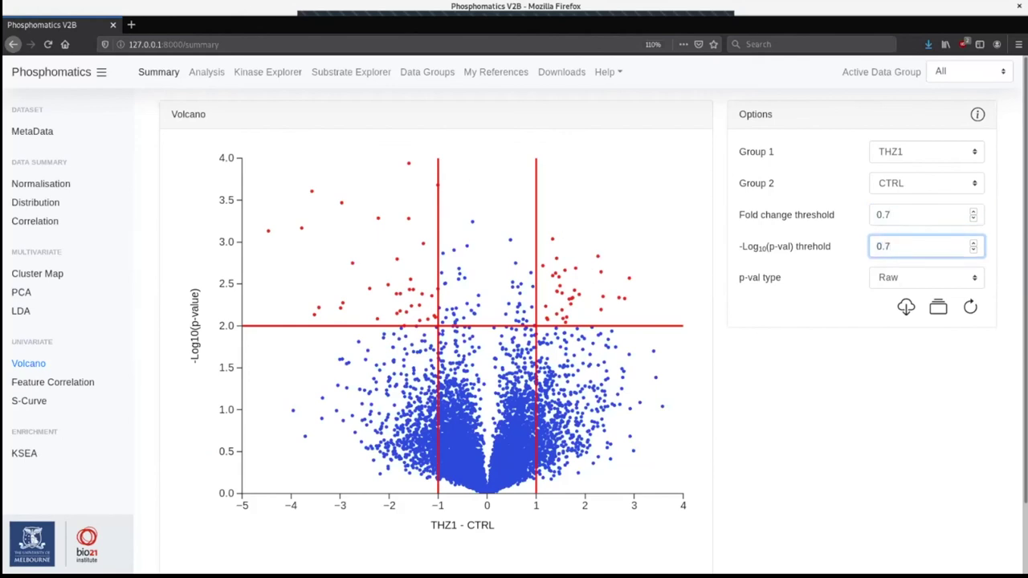
pyautogui.press('Return')
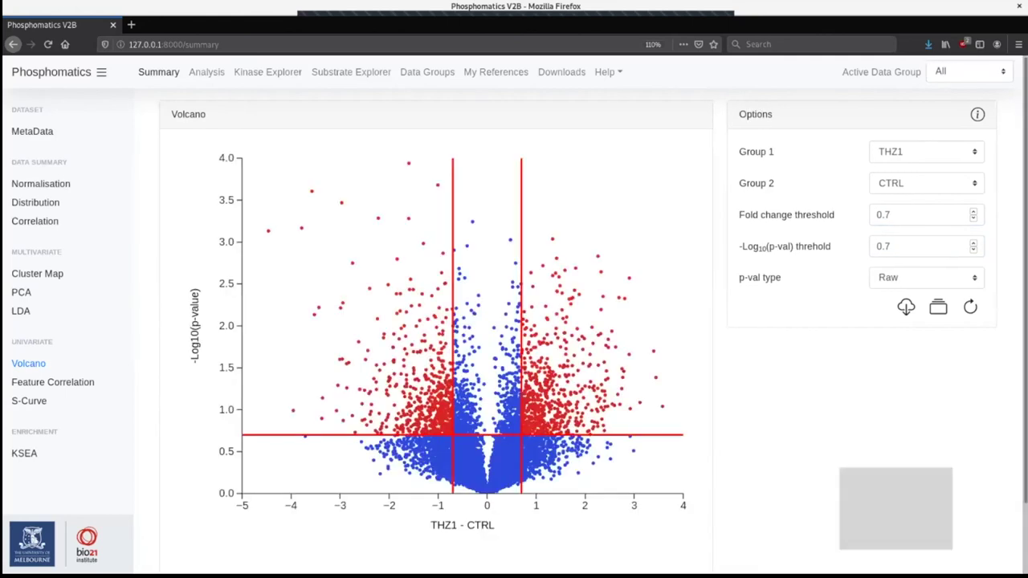
# Step: Create a new data group named VOLCANO from the significant sites of the THZ1 versus CTRL volcano plot
pyautogui.click(938, 307)
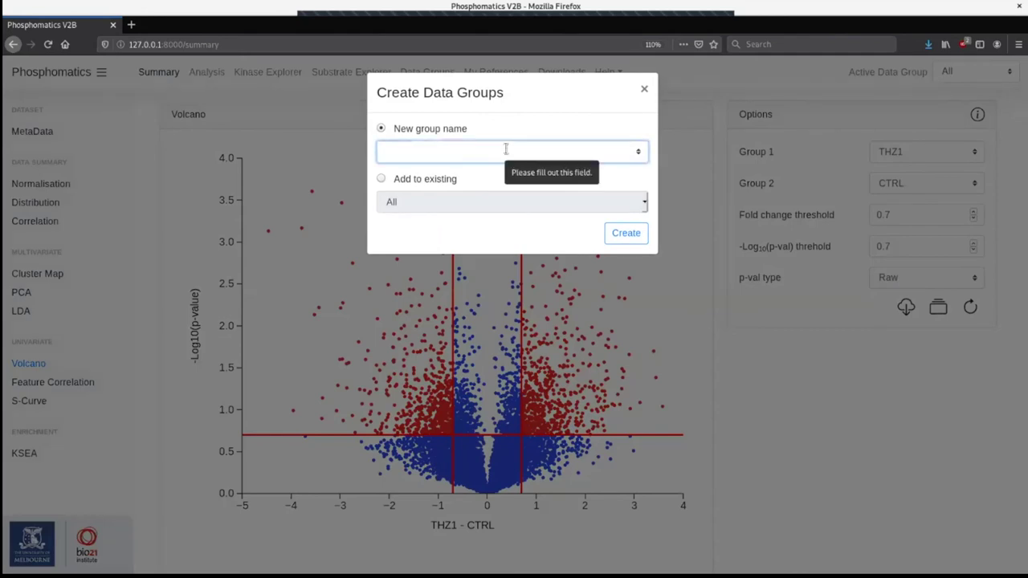
pyautogui.write('VOLCANO')
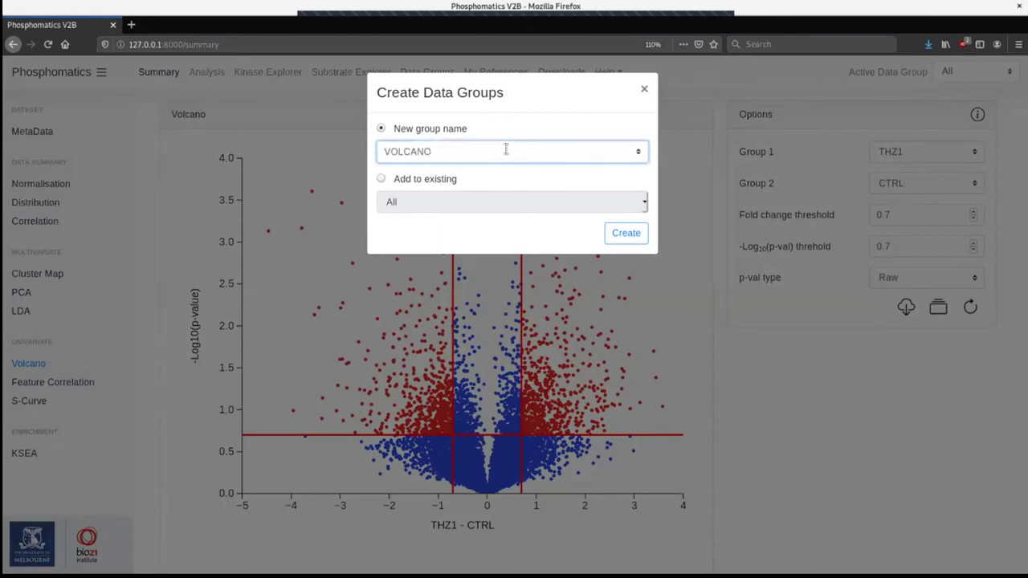
pyautogui.click(627, 234)
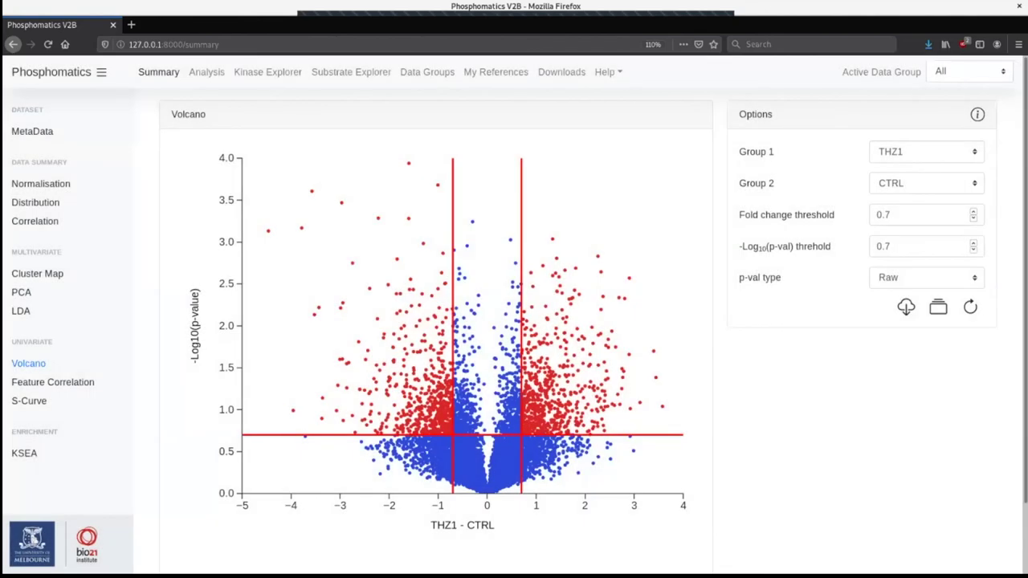
# Step: Make RED the active data group and check its numbers of phosphorylation sites and unique proteins
pyautogui.click(968, 70)
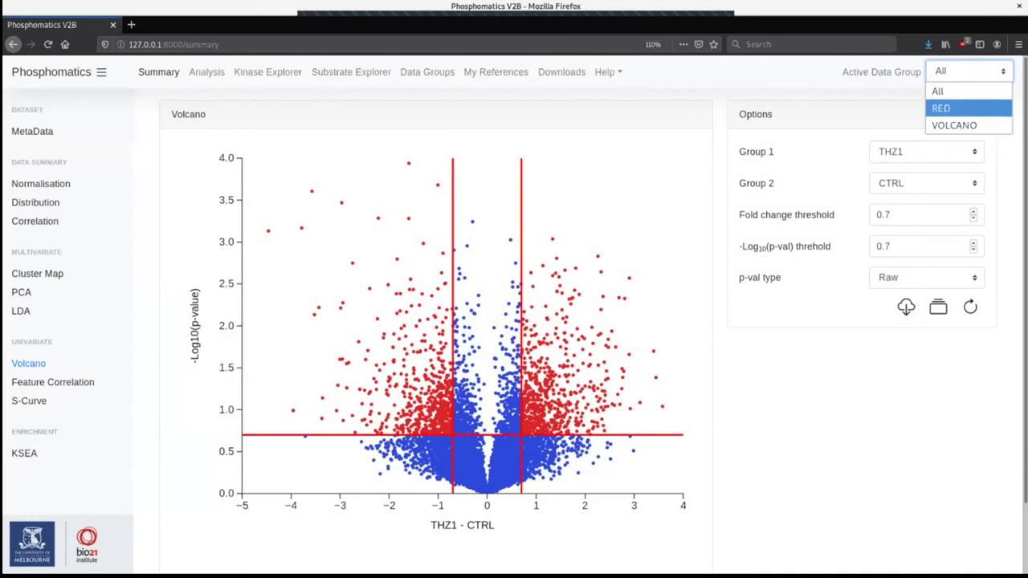
pyautogui.press('Return')
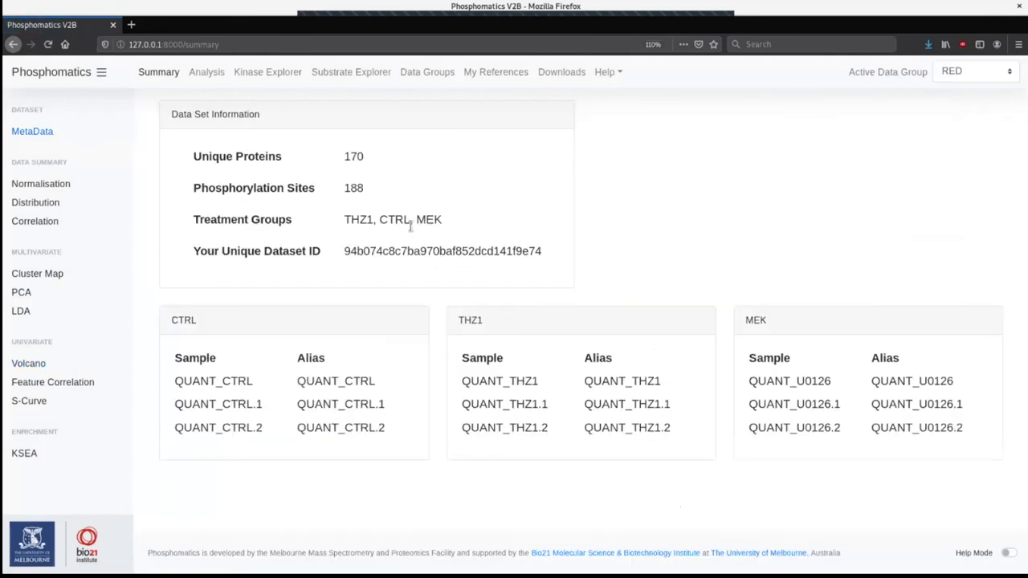
pyautogui.doubleClick(361, 193)
pyautogui.click(387, 232)
pyautogui.doubleClick(353, 158)
# Step: Make VOLCANO the active data group and check its number of phosphorylation sites in the dataset information
pyautogui.click(976, 70)
pyautogui.click(960, 125)
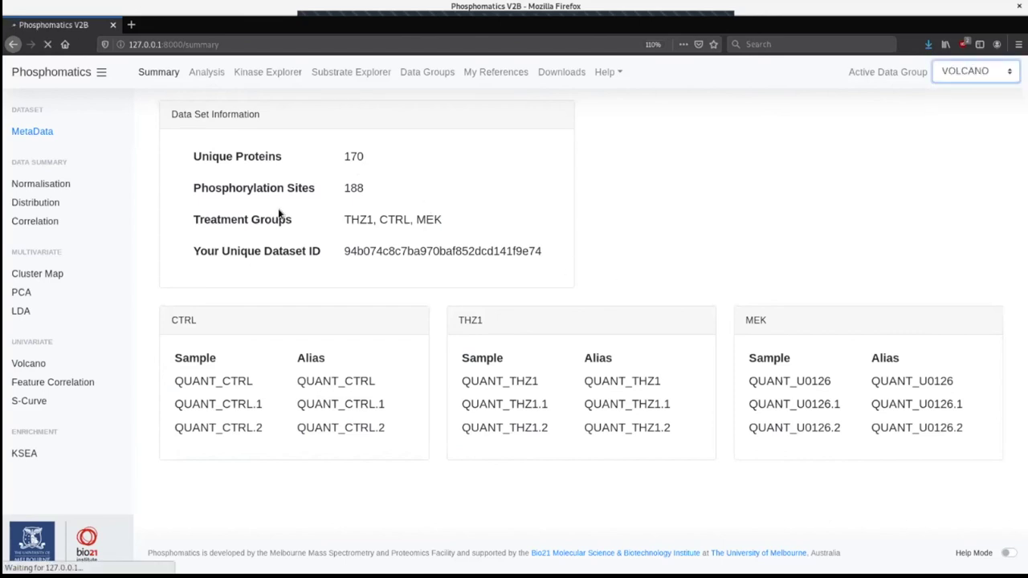
pyautogui.doubleClick(354, 189)
pyautogui.click(364, 275)
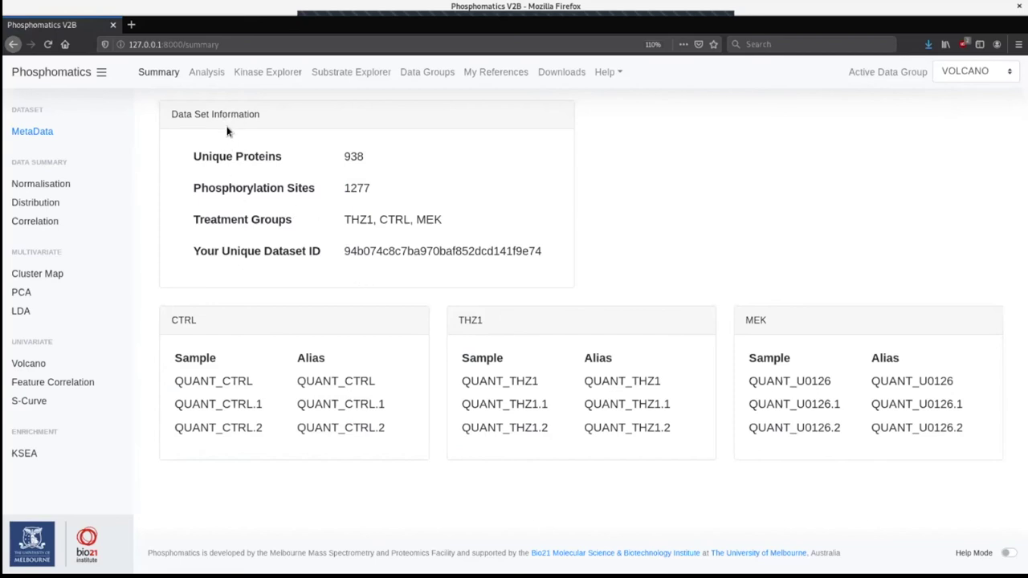
# Step: Examine the THZ1 versus CTRL kinase-substrate network of the VOLCANO group and its enriched biological processes
pyautogui.click(206, 73)
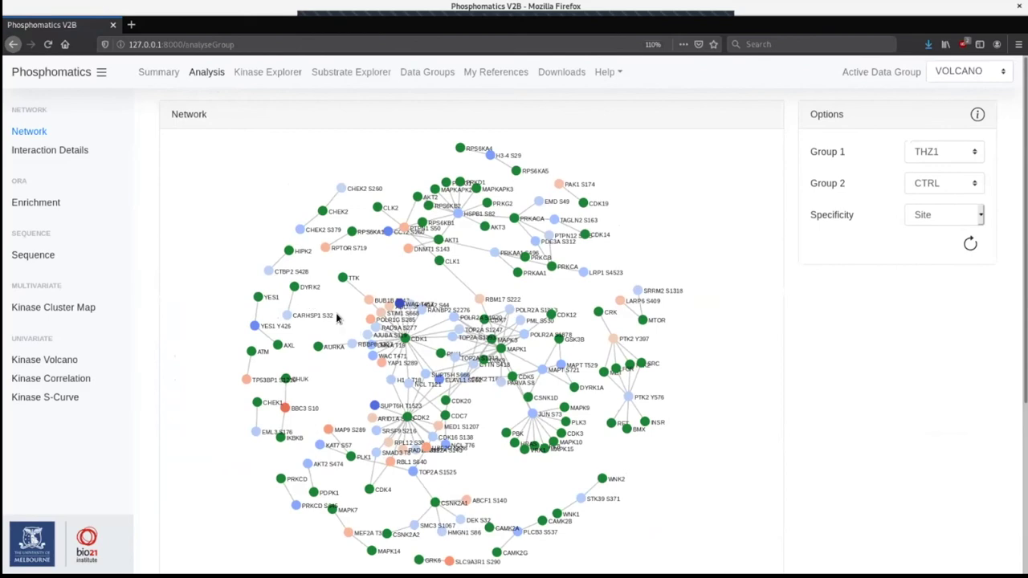
pyautogui.moveTo(305, 340); pyautogui.dragTo(259, 295)
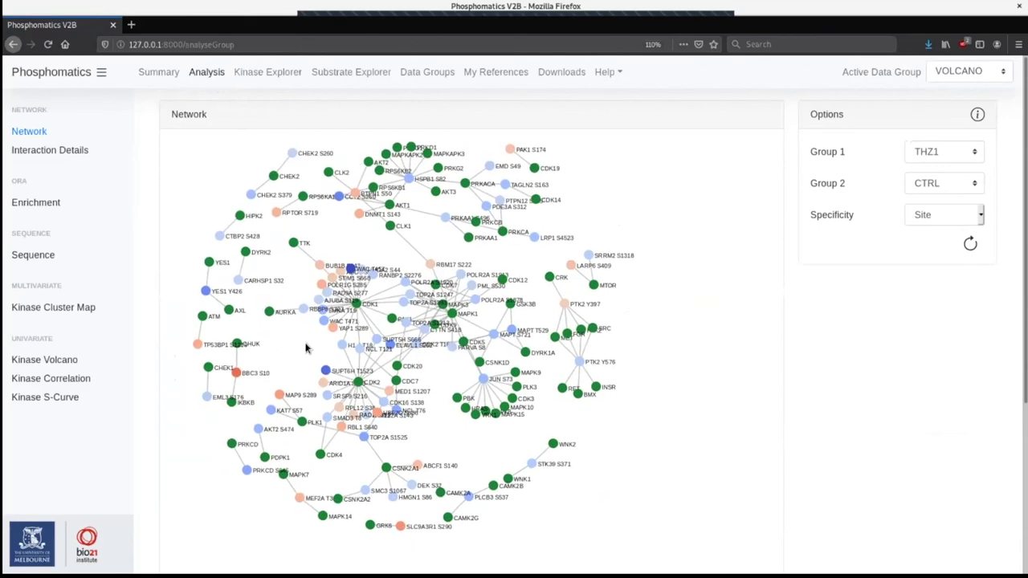
pyautogui.scroll(1, 305, 347)
pyautogui.scroll(-1, 646, 438)
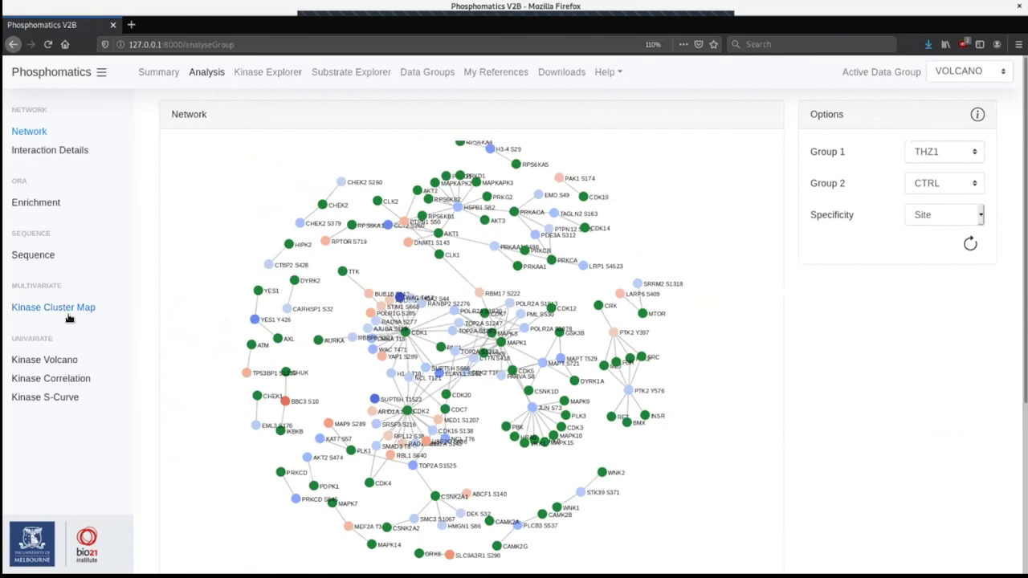
pyautogui.click(58, 203)
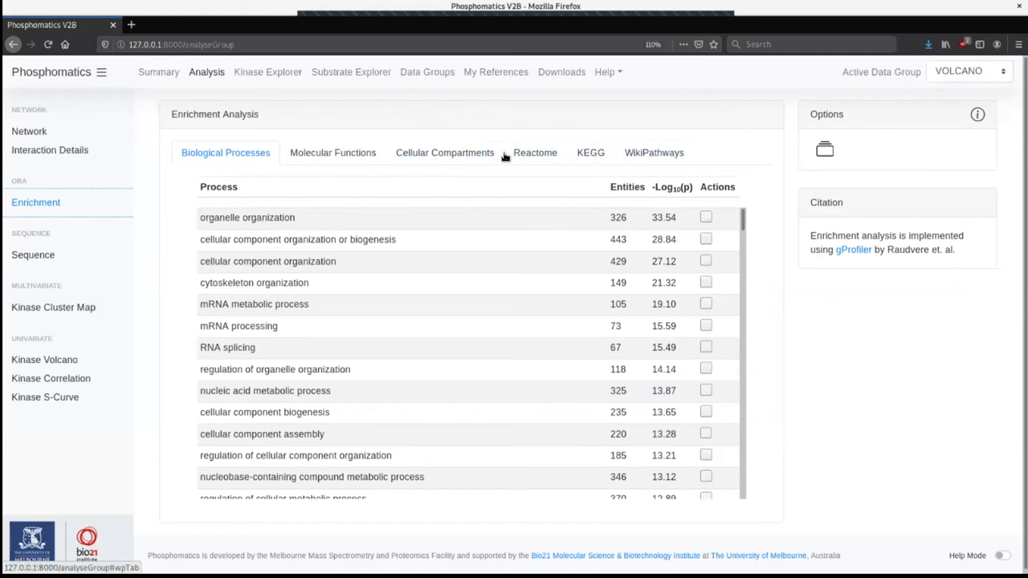
# Step: Look through the upstream kinases of the VOLCANO group in Kinase Explorer and view the information for AKT1
pyautogui.click(270, 73)
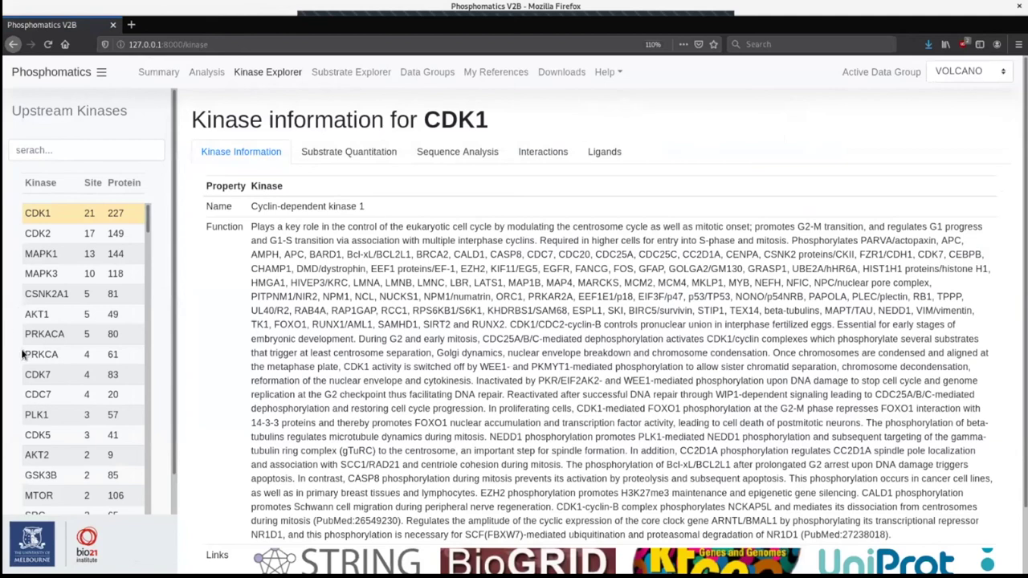
pyautogui.click(93, 257)
pyautogui.click(100, 313)
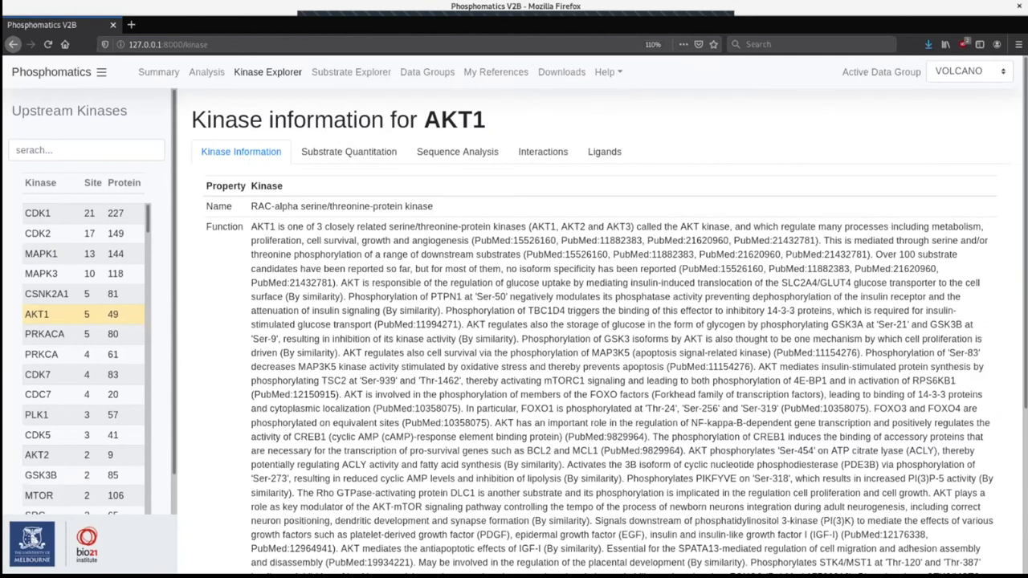
# Step: View the list of data groups and check the actions available for the RED group
pyautogui.click(427, 72)
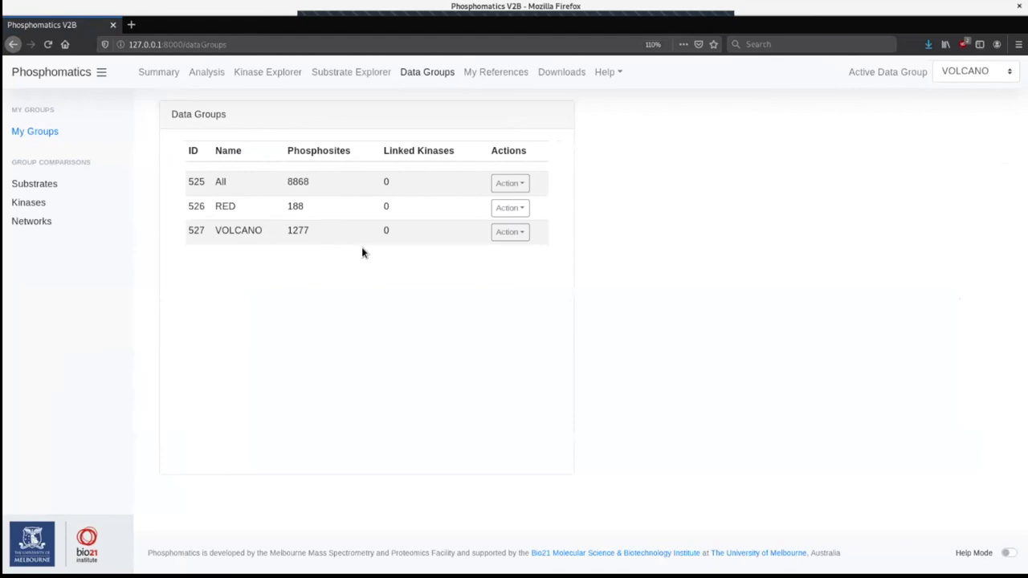
pyautogui.click(514, 208)
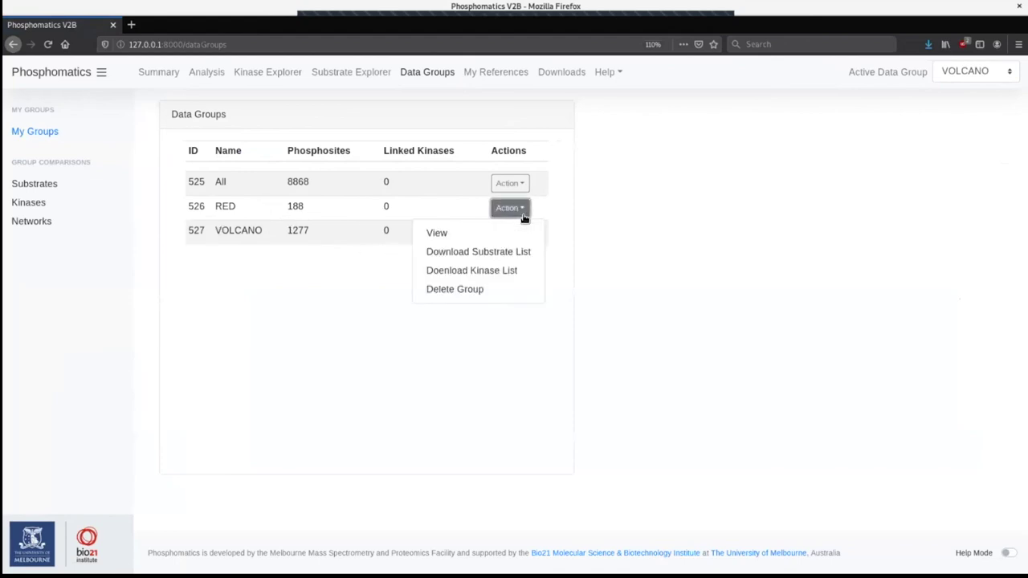
pyautogui.click(582, 272)
# Step: View the group substrate and kinase comparisons, and compare networks with VOLCANO as background and RED as foreground group
pyautogui.click(49, 184)
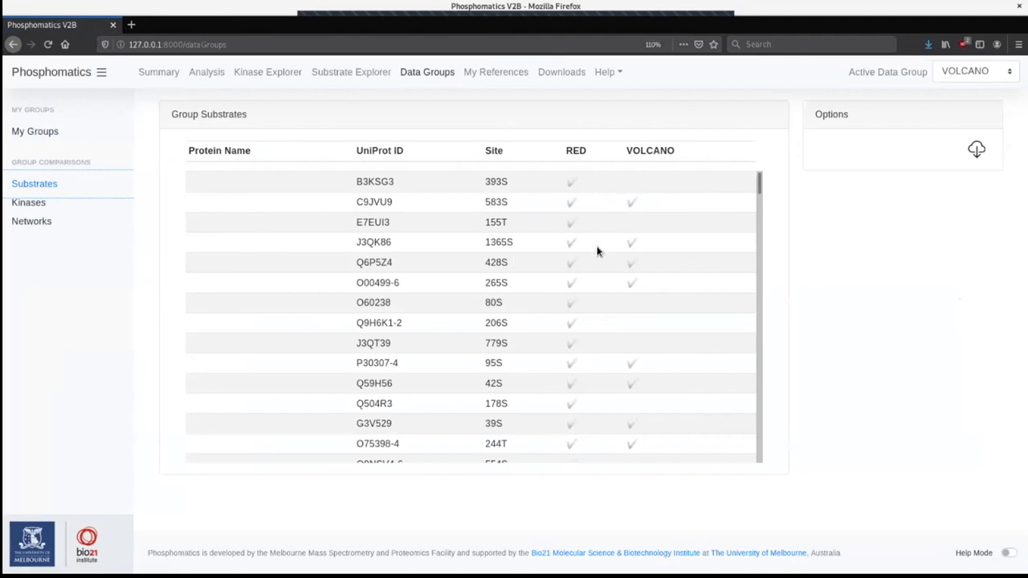
pyautogui.click(29, 205)
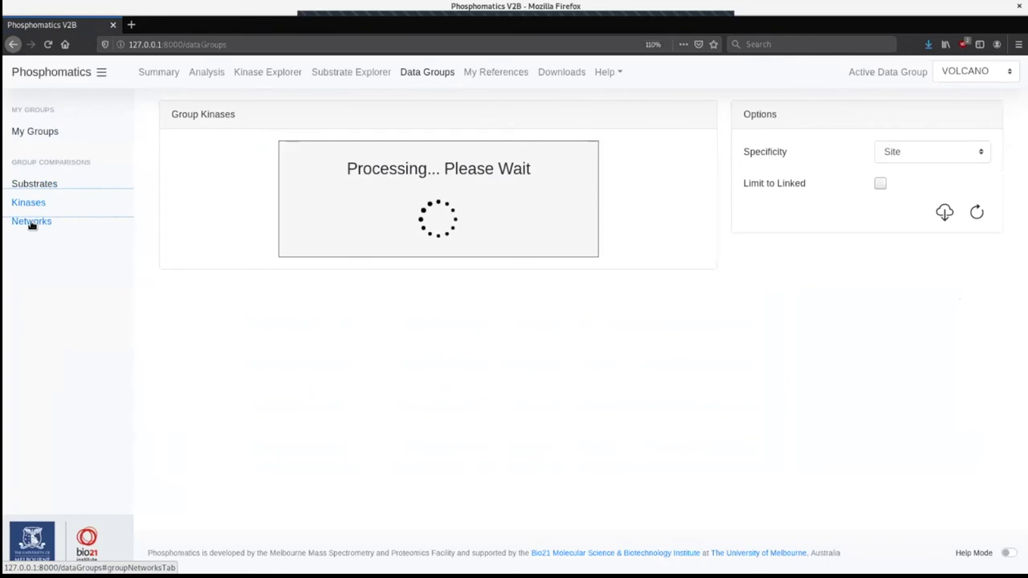
pyautogui.click(31, 223)
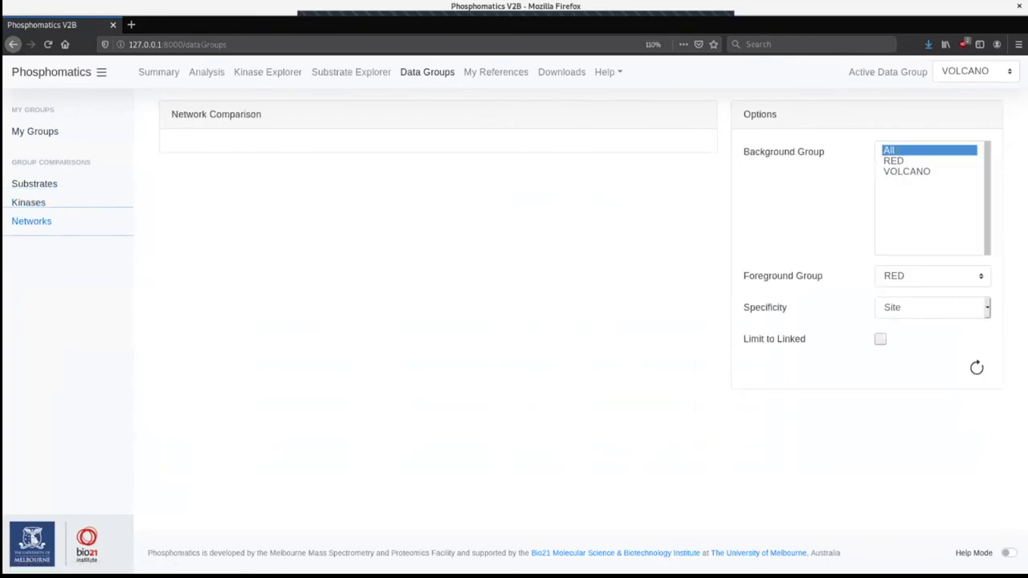
pyautogui.click(907, 171)
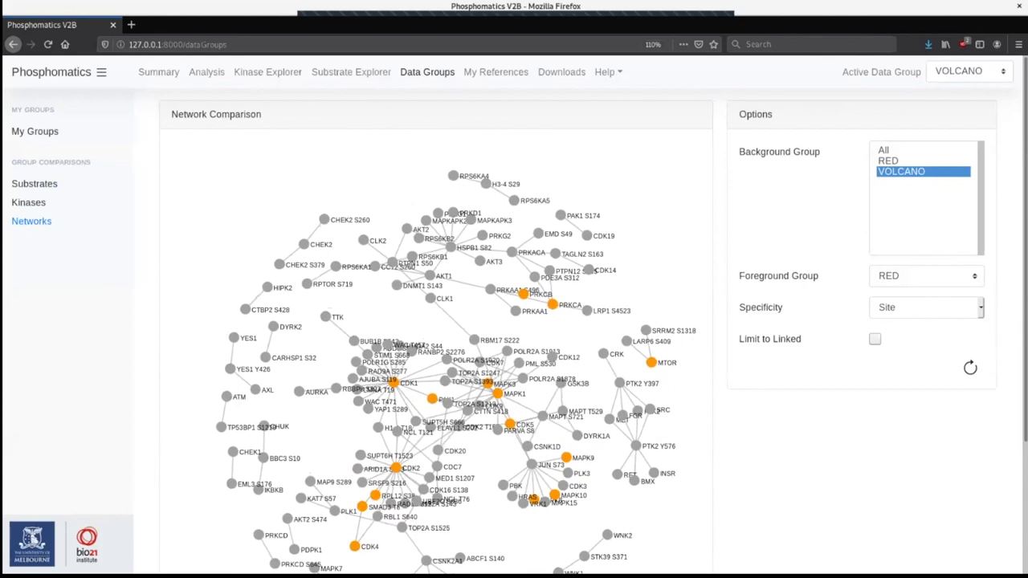
# Step: Skim the Phosphomatics documentation from data upload to group comparisons, return to the network comparison and check the other help topics
pyautogui.click(615, 77)
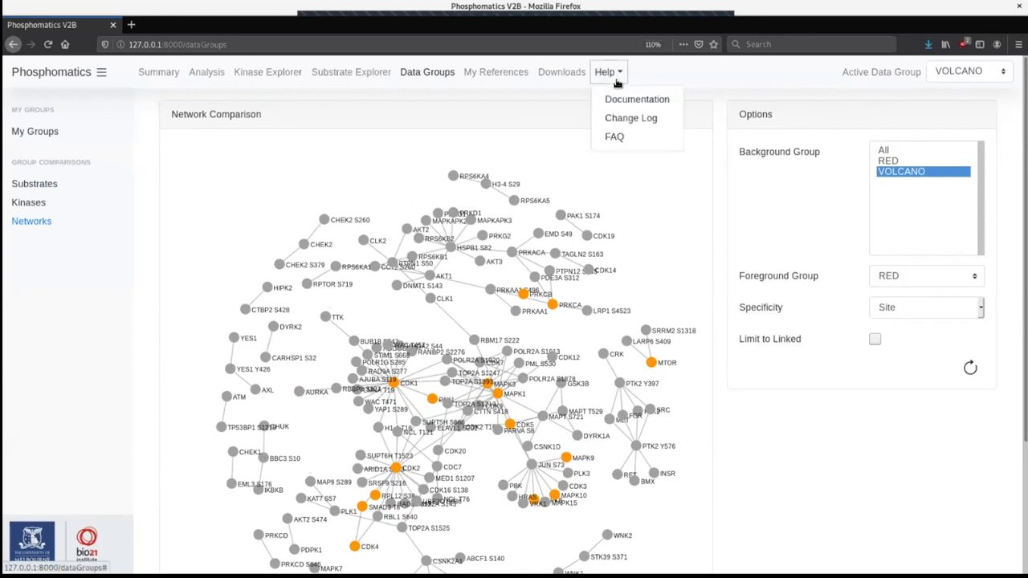
pyautogui.click(615, 99)
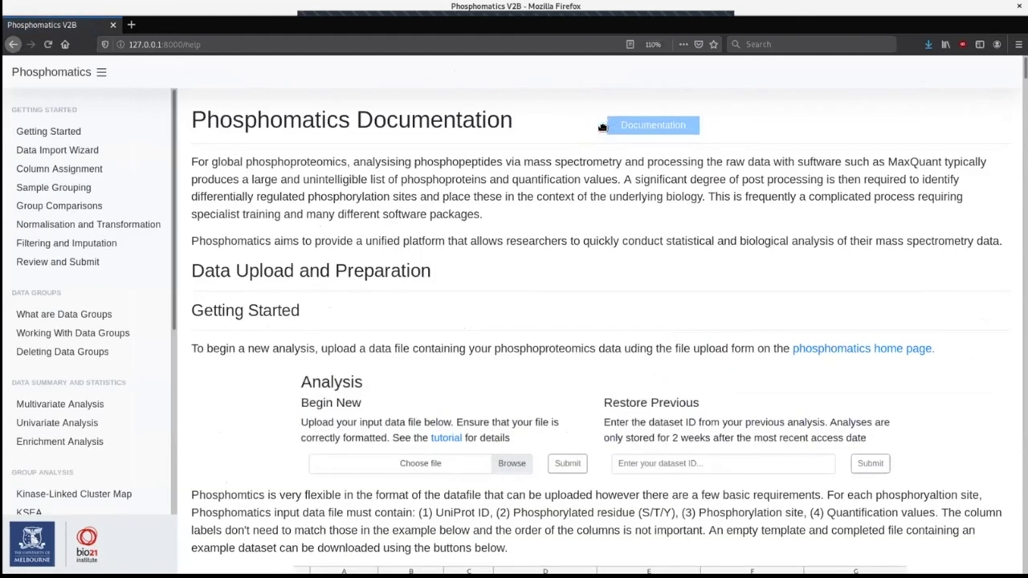
pyautogui.scroll(-2, 595, 161)
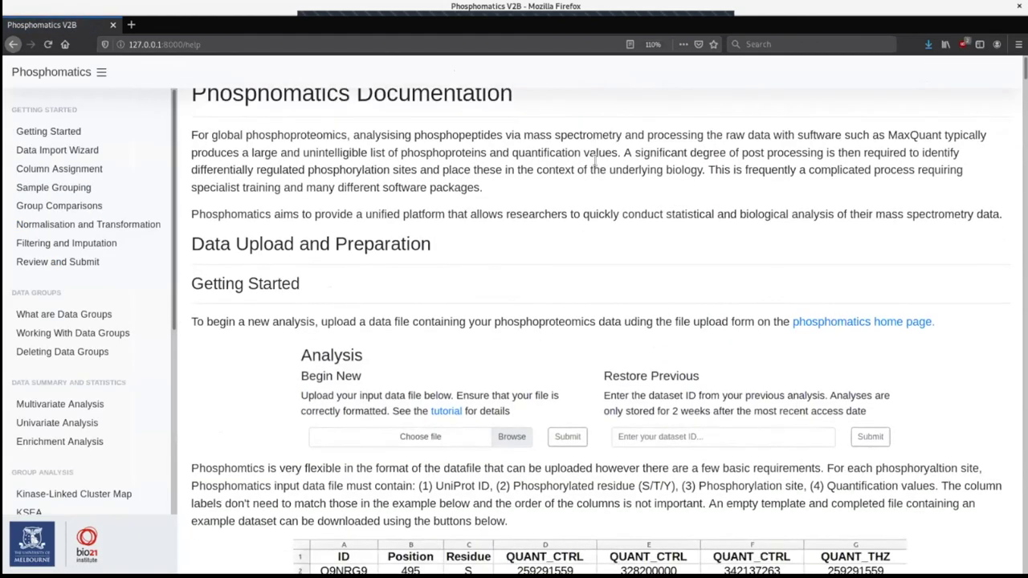
pyautogui.scroll(2, 595, 160)
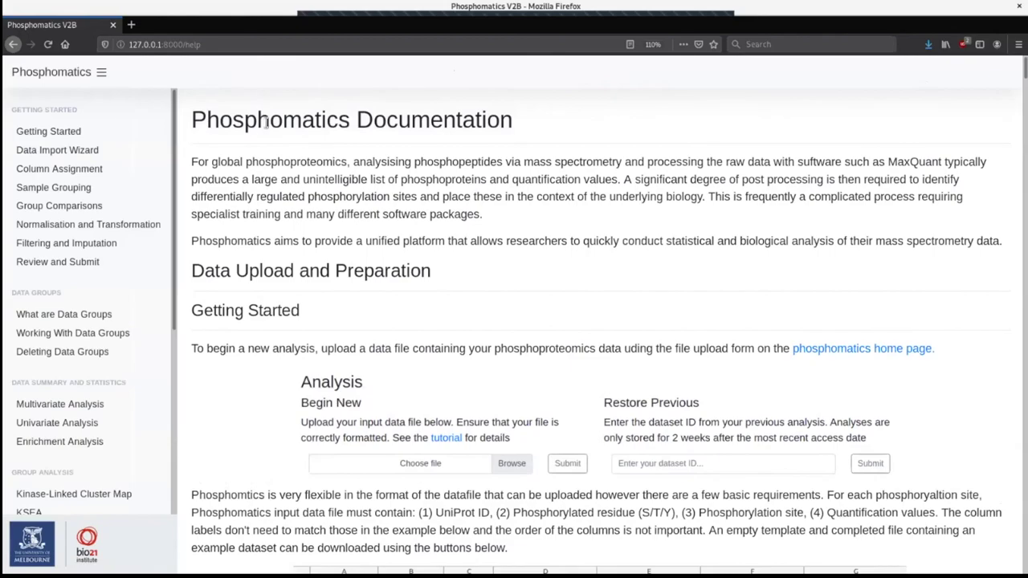
pyautogui.scroll(-20, 323, 212)
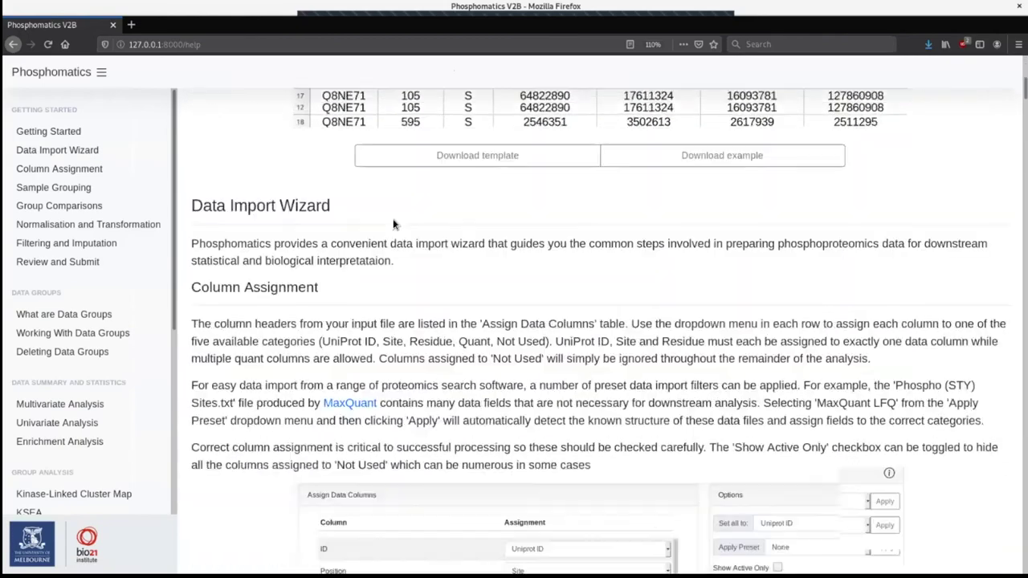
pyautogui.scroll(-20, 391, 223)
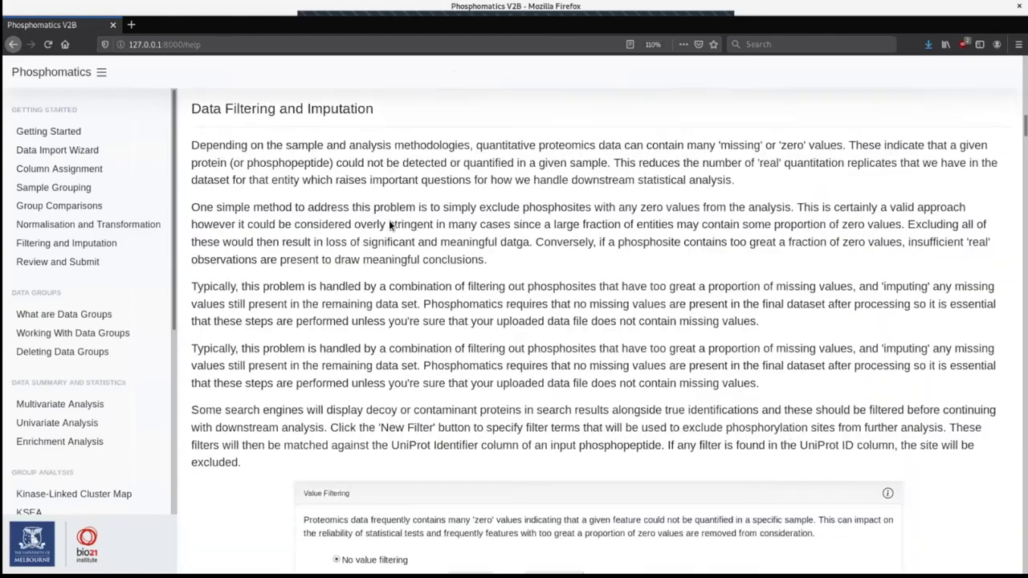
pyautogui.scroll(-20, 389, 230)
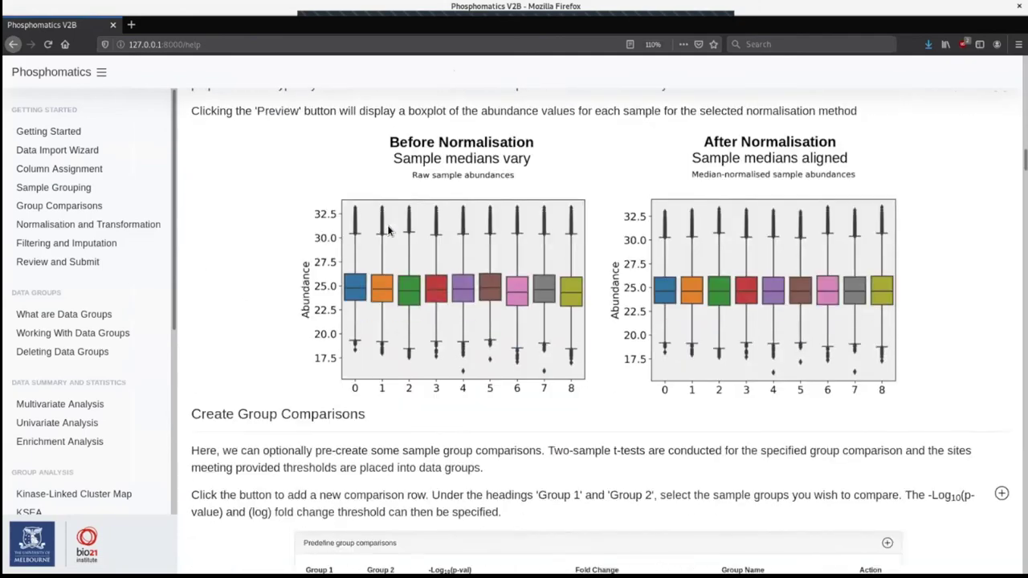
pyautogui.scroll(-18, 389, 234)
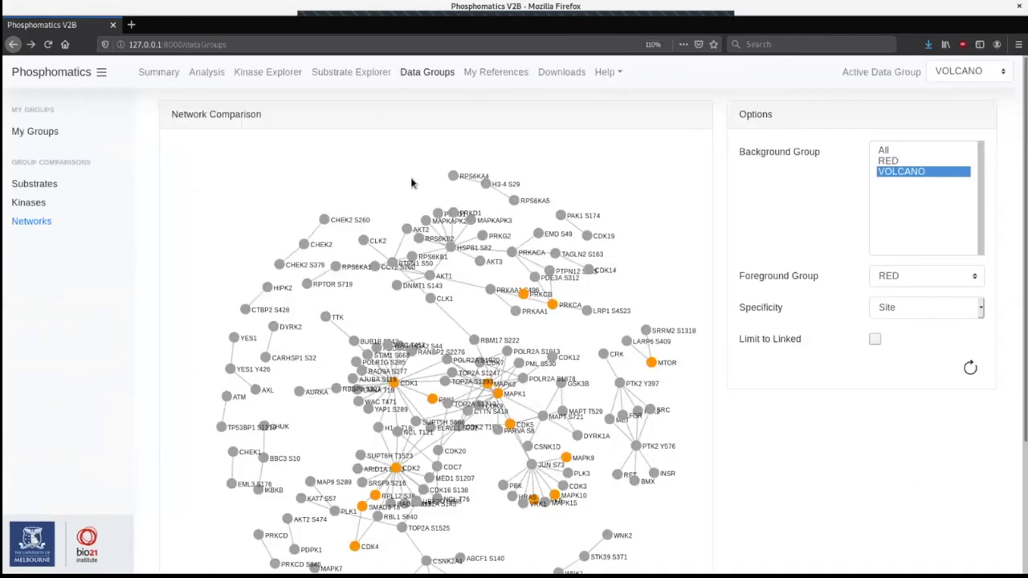
pyautogui.click(609, 73)
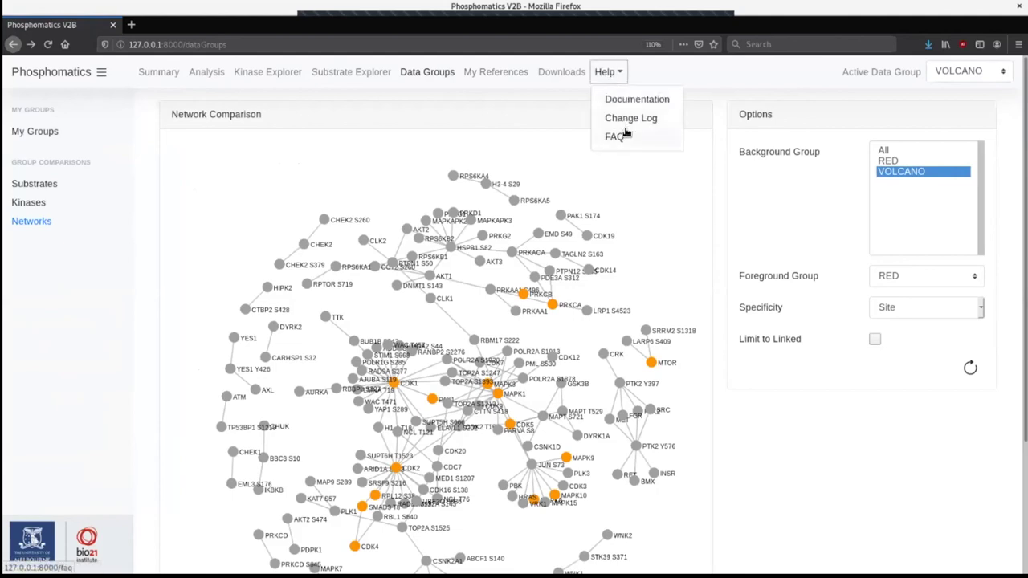
pyautogui.click(449, 102)
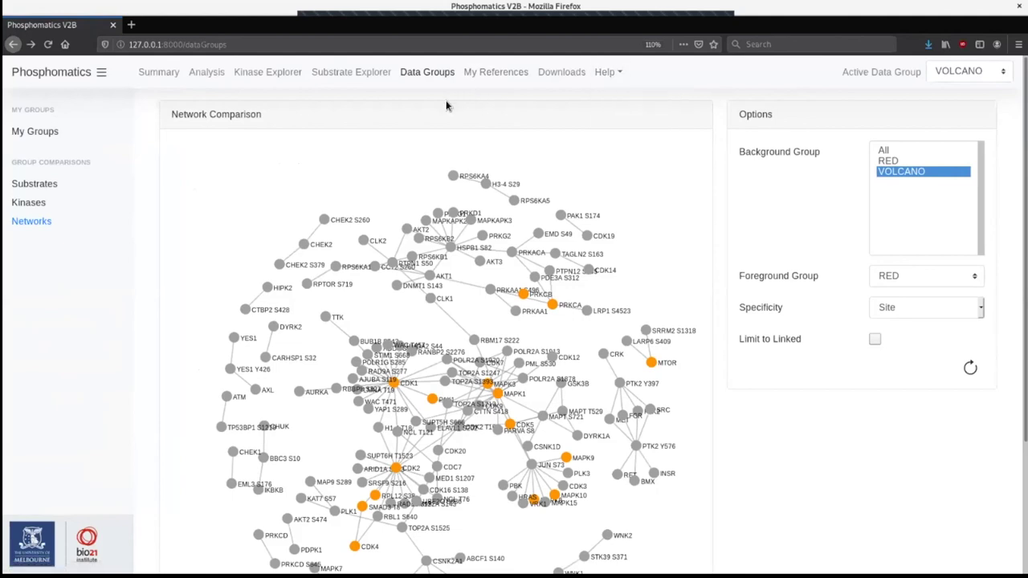
# Step: Switch to the slide presentation in full screen and advance from the Demonstration slide to the Directions slide
pyautogui.moveTo(238, 8); pyautogui.dragTo(399, 87)
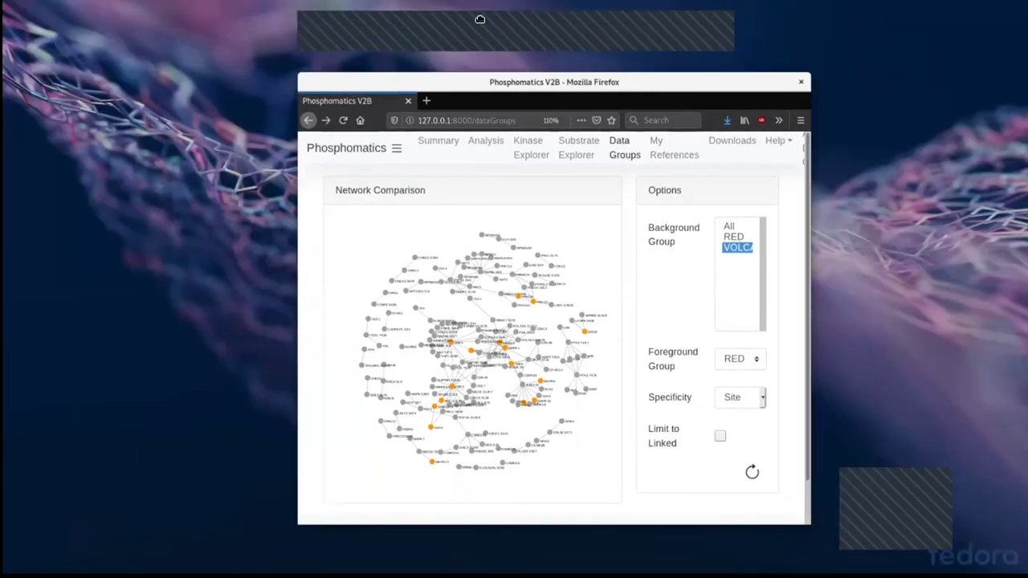
pyautogui.moveTo(3, 2)
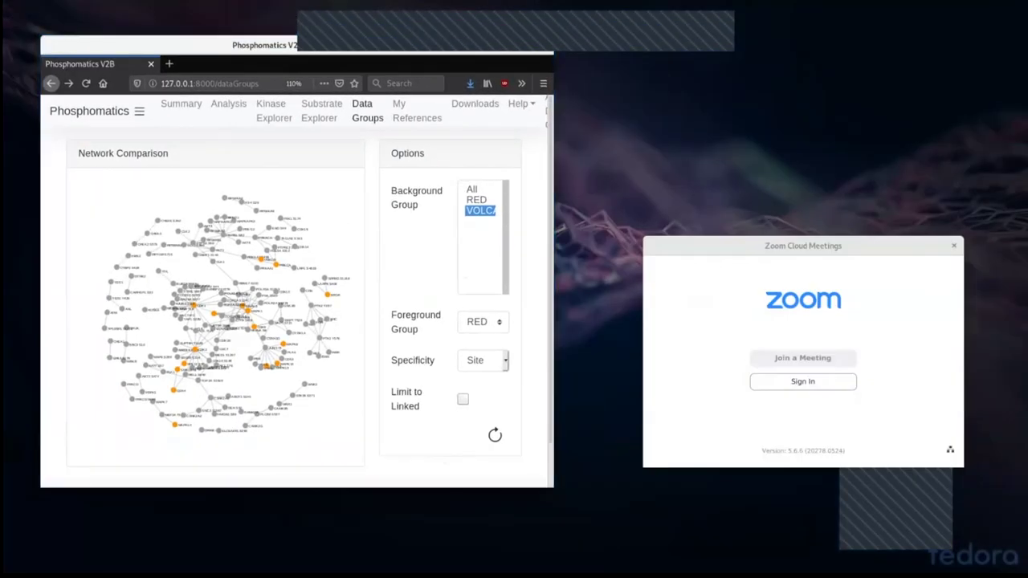
pyautogui.press('Escape')
pyautogui.hotkey('alt', 'Tab')
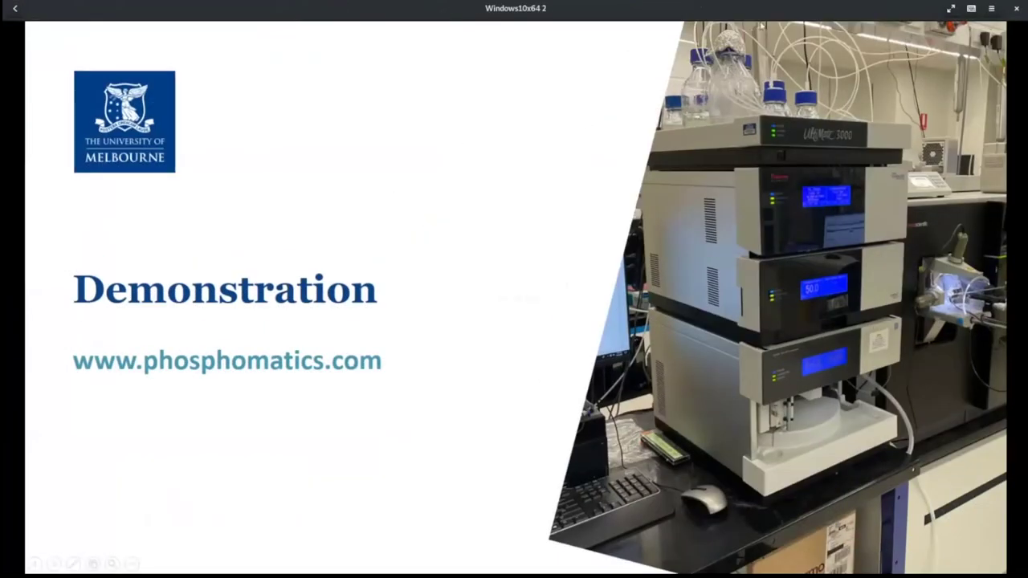
pyautogui.press('F11')
pyautogui.press('Right')
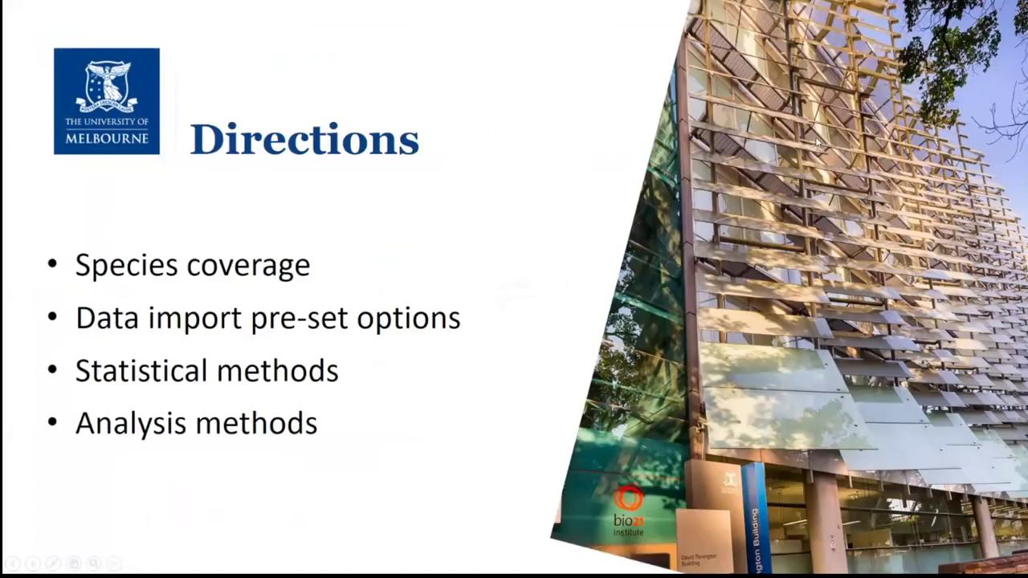